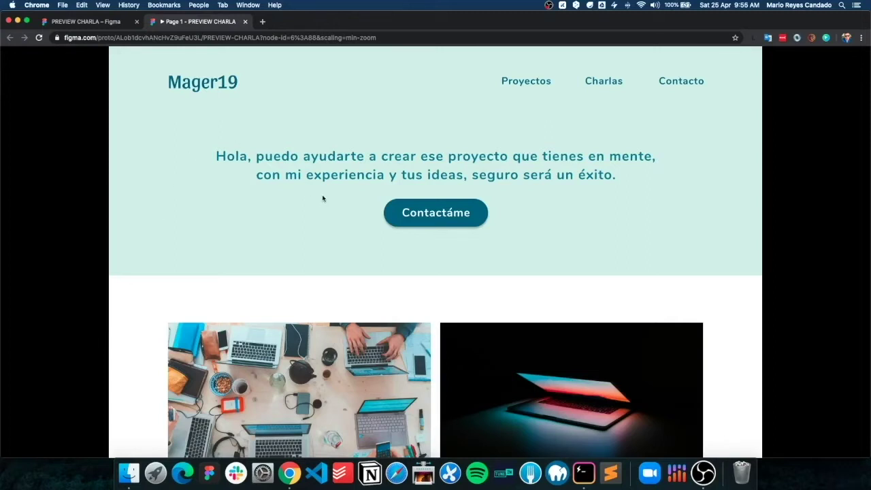
# Scroll up and down through the figma.com homepage content.
pyautogui.scroll(-5, 324, 198)
pyautogui.scroll(-3, 323, 201)
pyautogui.scroll(-5, 323, 204)
pyautogui.scroll(-1, 323, 211)
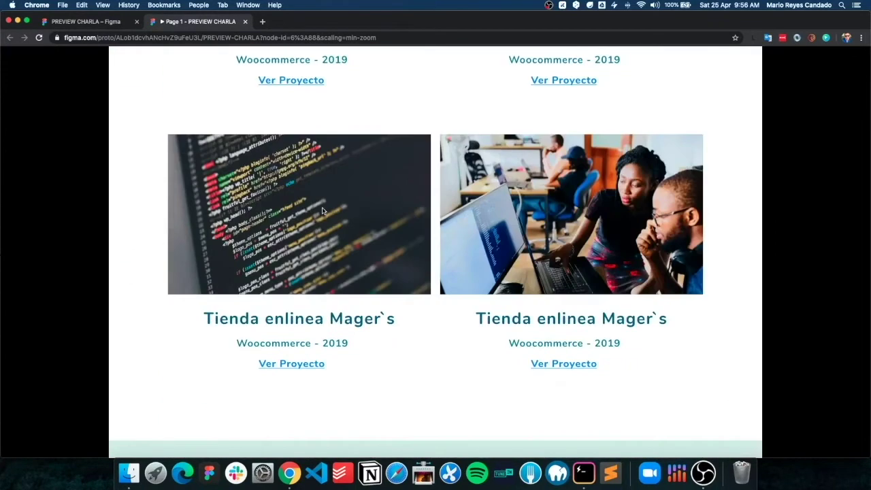
pyautogui.scroll(-4, 323, 211)
pyautogui.scroll(7, 323, 212)
pyautogui.scroll(3, 323, 215)
pyautogui.scroll(9, 324, 220)
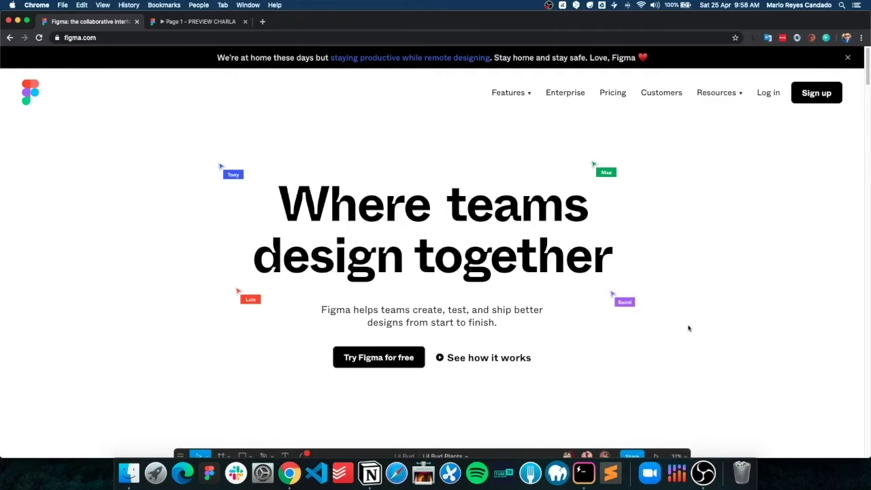
pyautogui.scroll(-2, 688, 327)
pyautogui.scroll(-3, 613, 327)
pyautogui.scroll(2, 604, 328)
pyautogui.scroll(2, 603, 328)
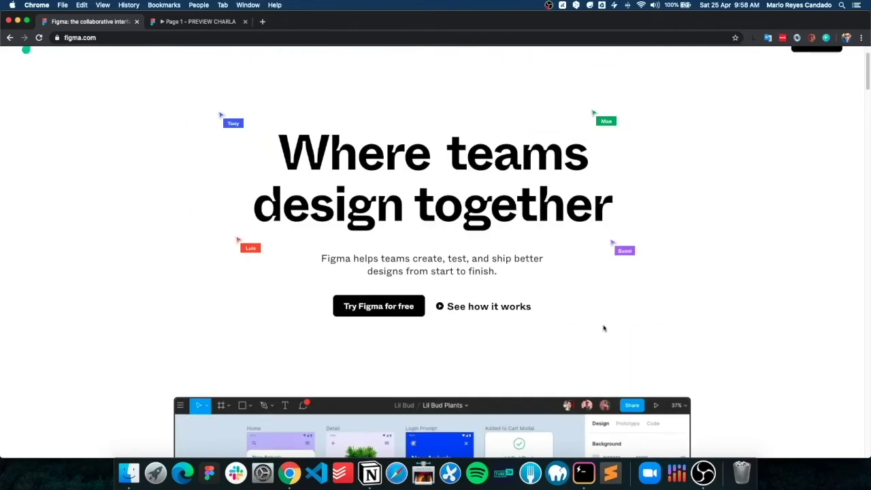
pyautogui.scroll(-8, 603, 328)
pyautogui.scroll(-5, 603, 328)
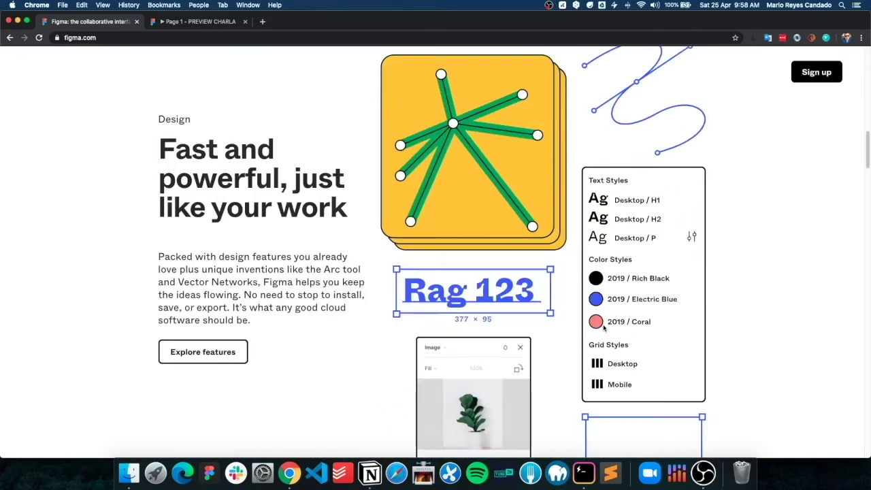
pyautogui.scroll(-3, 603, 328)
pyautogui.scroll(-5, 603, 329)
pyautogui.scroll(-4, 603, 328)
pyautogui.scroll(-4, 603, 328)
pyautogui.scroll(-5, 603, 326)
pyautogui.scroll(-4, 603, 325)
pyautogui.scroll(-4, 603, 326)
pyautogui.scroll(-3, 603, 328)
pyautogui.scroll(-4, 603, 330)
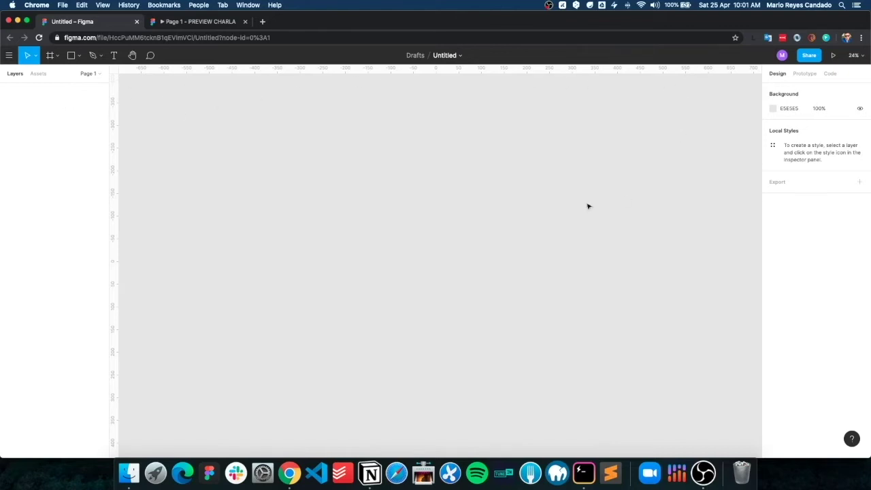
# Add a 1440×900 MacBook Pro frame from the Desktop frame presets.
pyautogui.moveTo(405, 263); pyautogui.dragTo(307, 224)
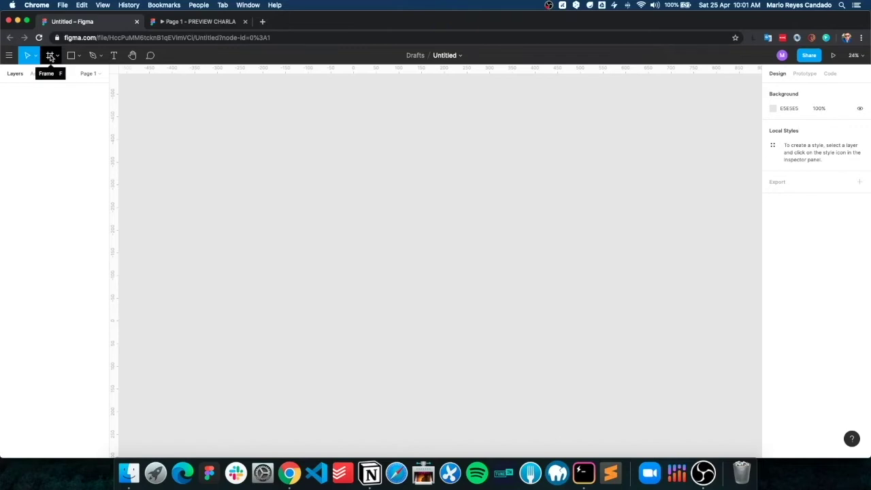
pyautogui.click(51, 58)
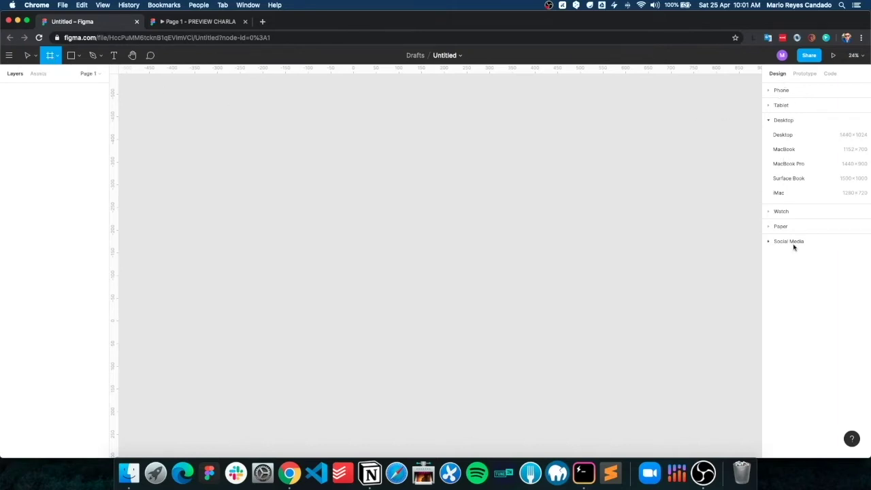
pyautogui.click(782, 91)
pyautogui.click(780, 96)
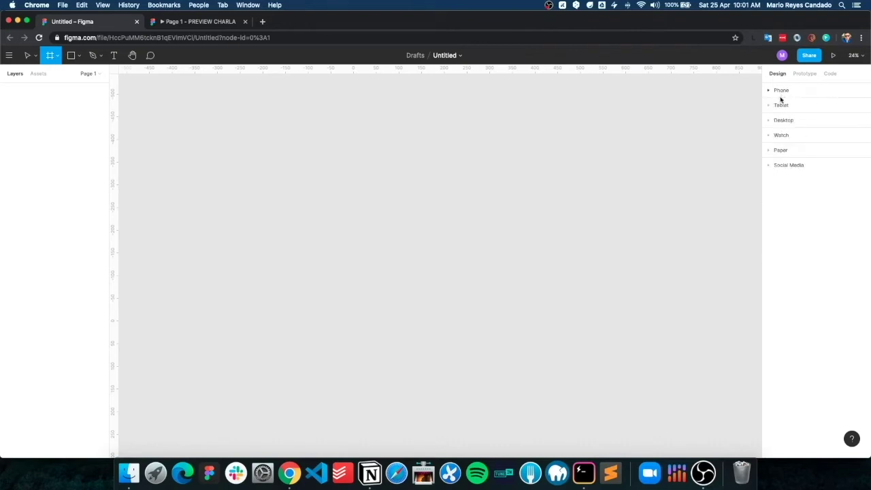
pyautogui.click(790, 121)
pyautogui.click(789, 122)
pyautogui.click(786, 121)
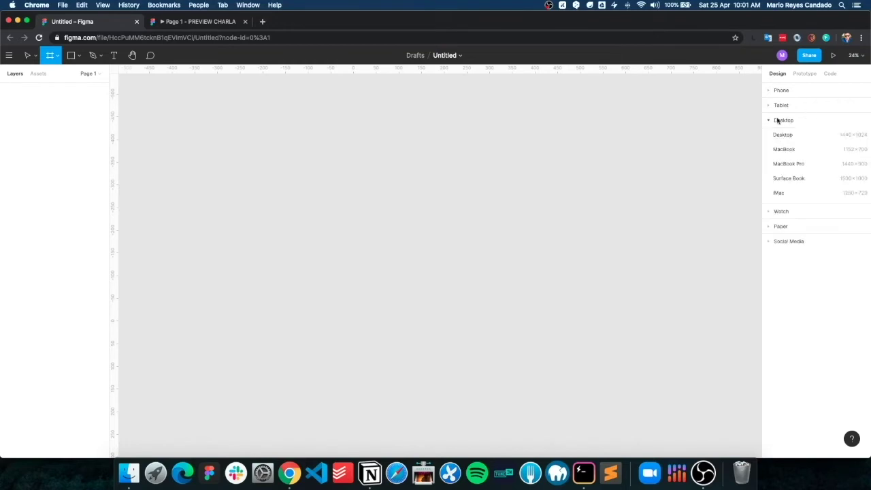
pyautogui.click(807, 166)
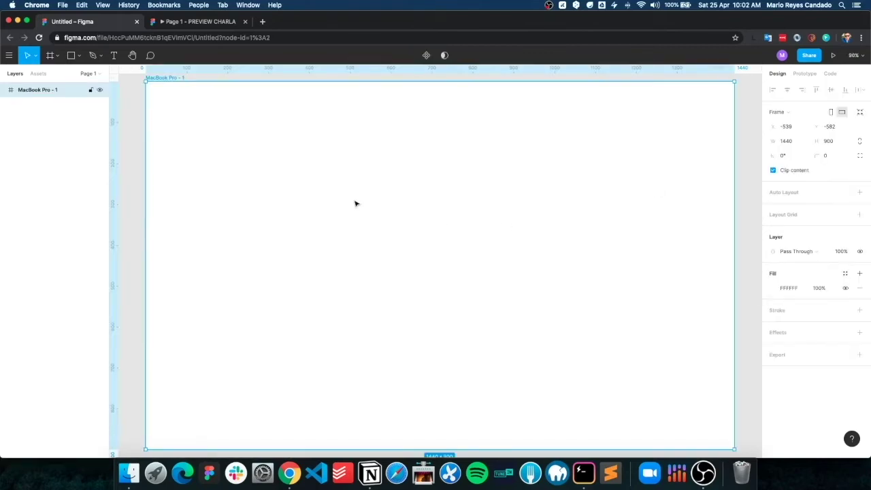
# Zoom to fit and look over the whole MacBook Pro frame.
pyautogui.hotkey('shift', '1')
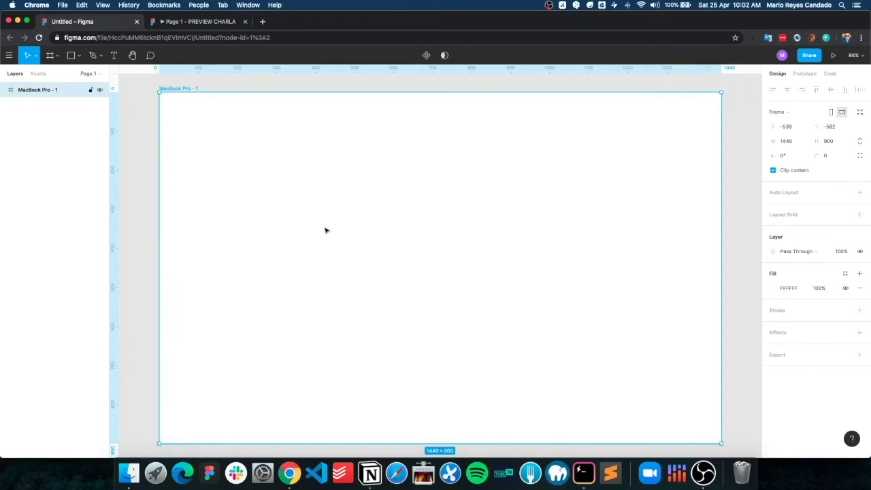
pyautogui.scroll(-3, 325, 230)
pyautogui.scroll(5, 326, 230)
pyautogui.scroll(-5, 325, 230)
pyautogui.scroll(-3, 326, 230)
pyautogui.scroll(1, 325, 230)
pyautogui.scroll(5, 325, 231)
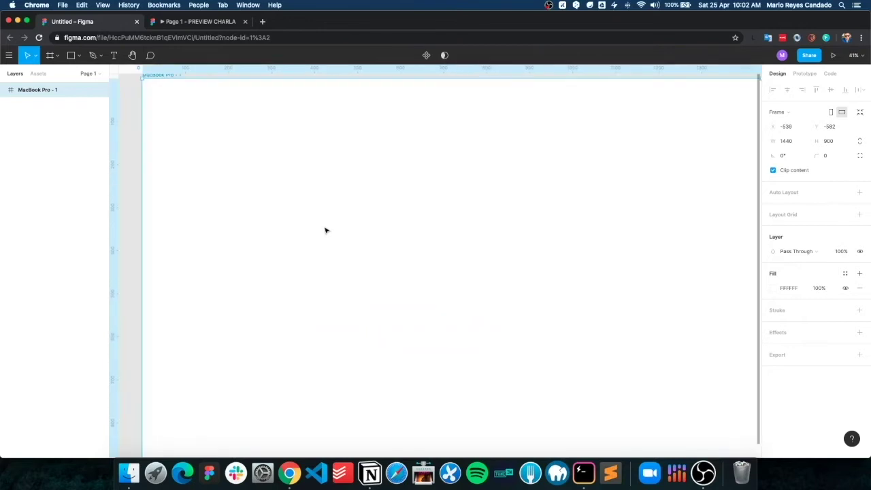
pyautogui.scroll(-6, 325, 230)
pyautogui.scroll(-3, 325, 230)
pyautogui.scroll(2, 325, 230)
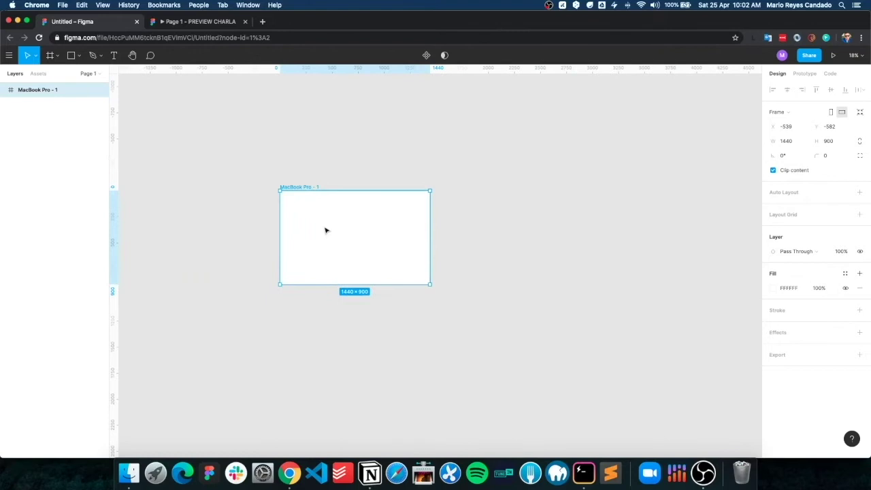
pyautogui.hscroll(-3, 325, 230)
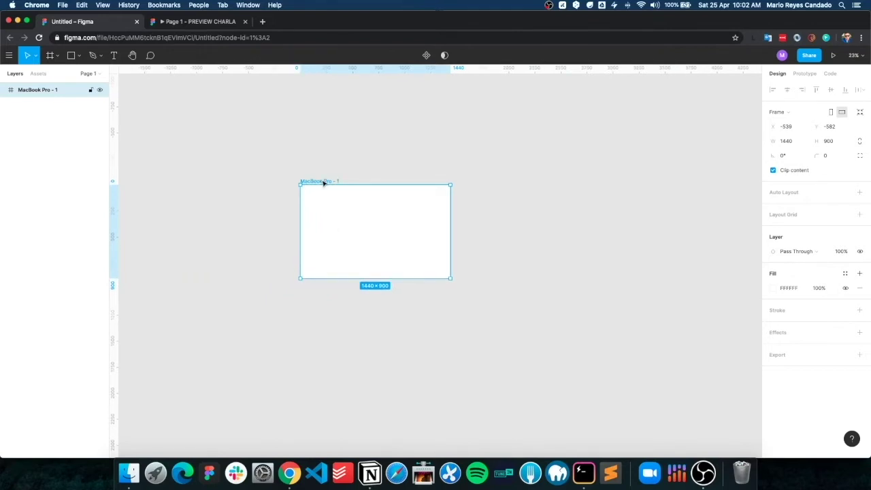
# Rename the frame to 'Wireframe' and zoom back in on it.
pyautogui.press('super+r')
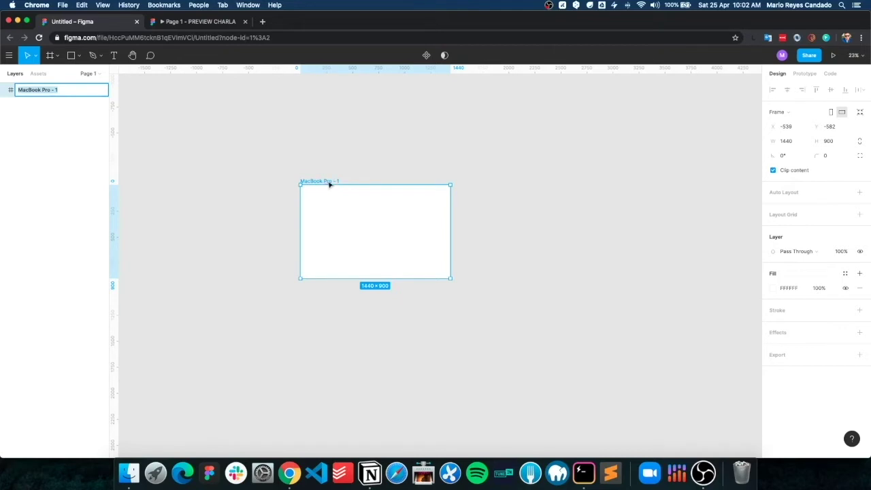
pyautogui.write('Wi')
pyautogui.write('reframe')
pyautogui.press('Return')
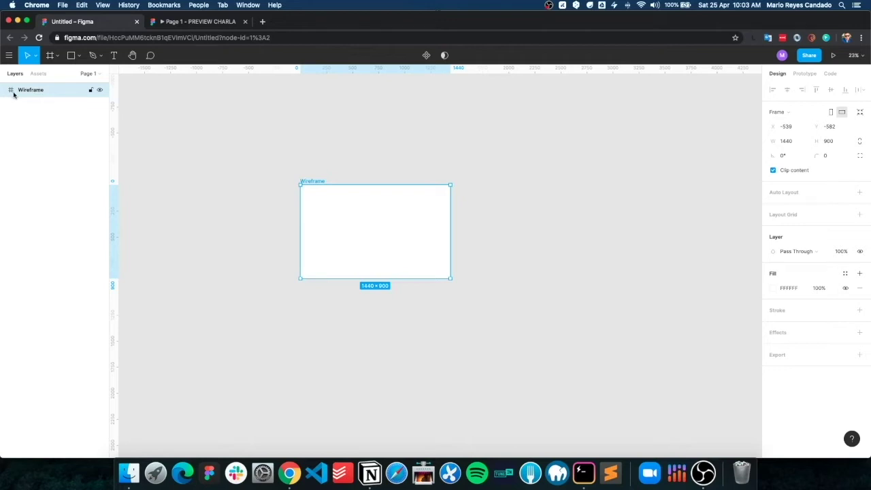
pyautogui.keyDown('ctrl'); pyautogui.scroll(2, 320, 213); pyautogui.keyUp('ctrl')
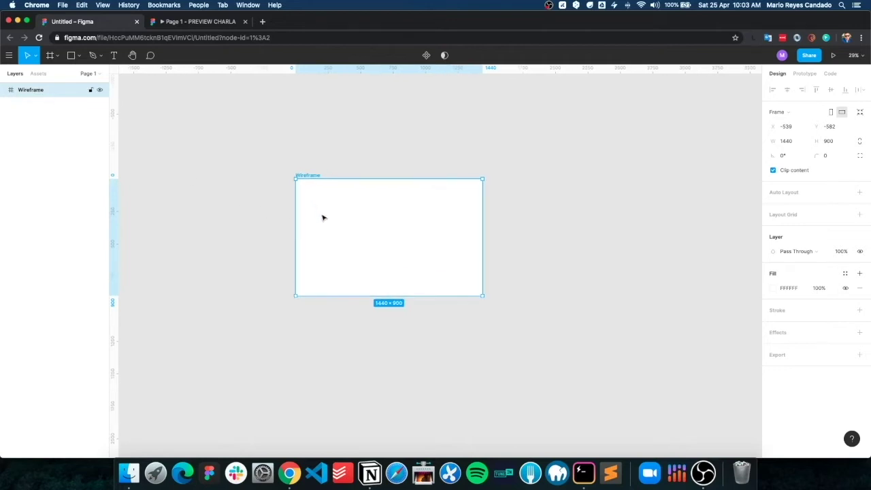
pyautogui.keyDown('ctrl'); pyautogui.scroll(2, 322, 218); pyautogui.keyUp('ctrl')
pyautogui.keyDown('ctrl'); pyautogui.scroll(4, 323, 219); pyautogui.keyUp('ctrl')
pyautogui.moveTo(324, 220); pyautogui.dragTo(276, 213)
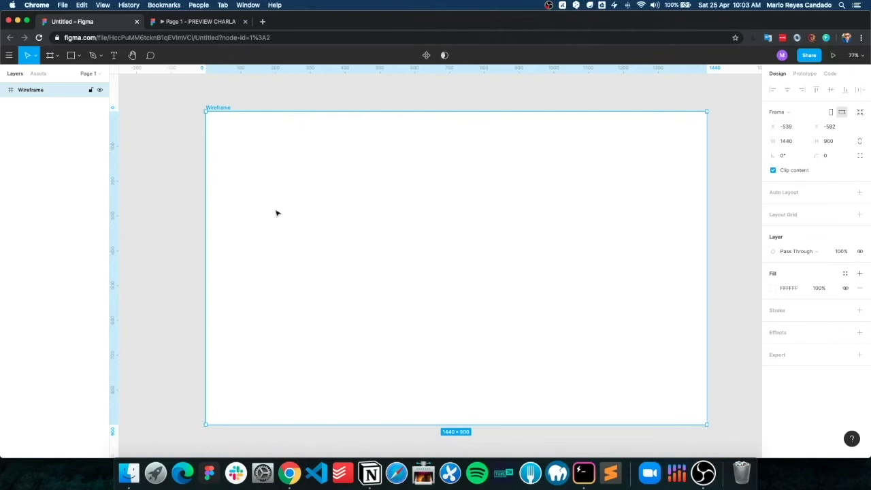
pyautogui.hscroll(1, 722, 248)
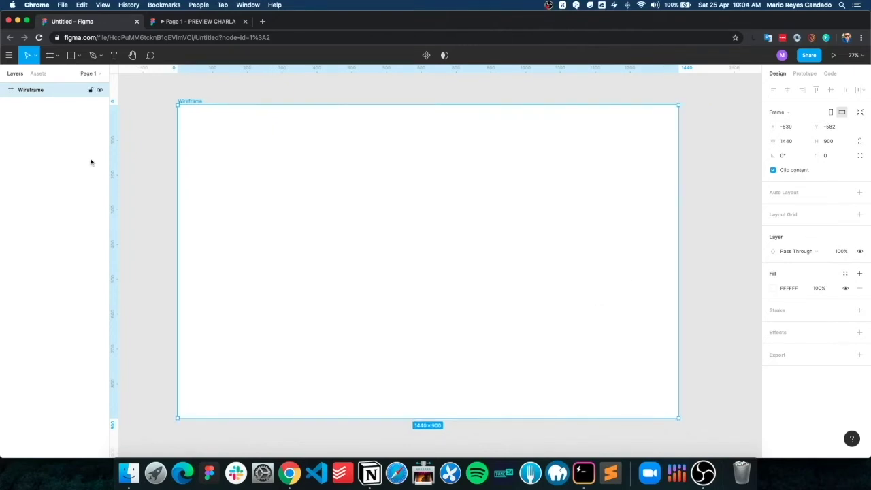
# Draw a grey 135×120 rectangle near the frame's top-left corner.
pyautogui.click(79, 56)
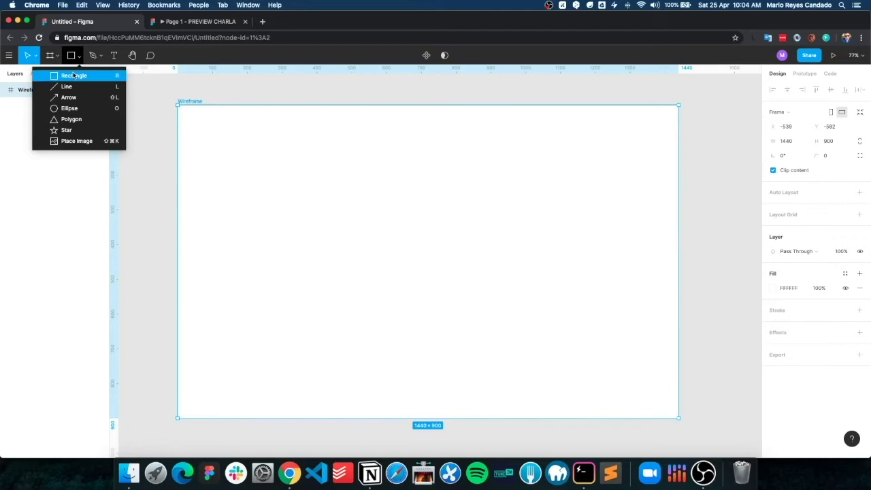
pyautogui.click(73, 76)
pyautogui.moveTo(200, 117); pyautogui.dragTo(323, 224)
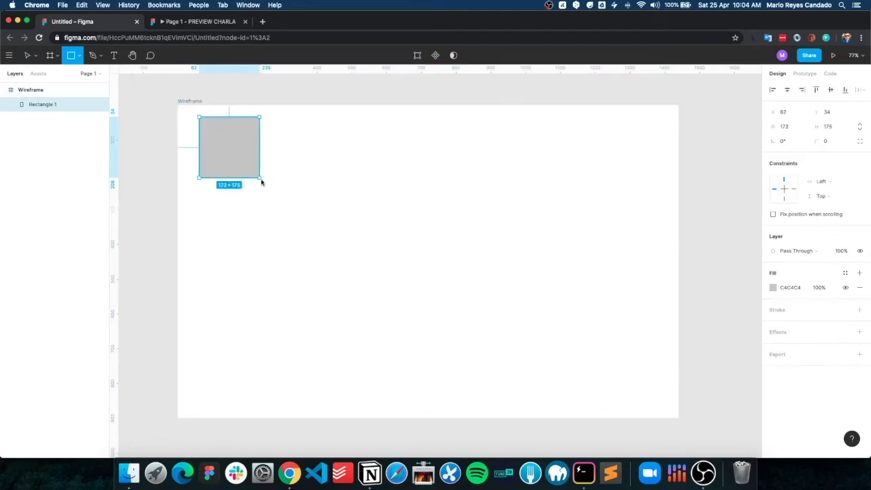
pyautogui.moveTo(323, 226)
pyautogui.mouseDown()
pyautogui.moveTo(250, 147)
pyautogui.moveTo(329, 254)
pyautogui.moveTo(253, 171)
pyautogui.moveTo(237, 169)
pyautogui.moveTo(253, 164)
pyautogui.moveTo(262, 146)
pyautogui.moveTo(255, 136)
pyautogui.moveTo(247, 148)
pyautogui.moveTo(241, 135)
pyautogui.moveTo(242, 151)
pyautogui.mouseUp()
pyautogui.moveTo(246, 159); pyautogui.dragTo(248, 159)
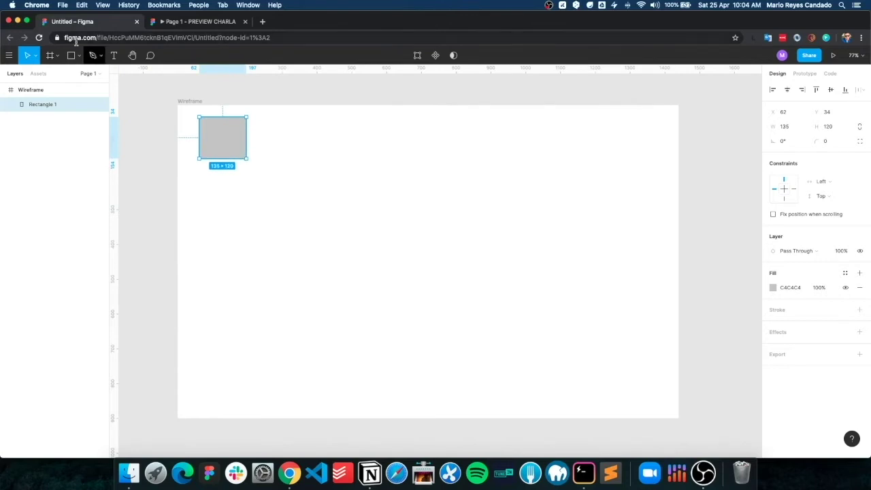
# Draw a grey 145×144 circle directly below the rectangle.
pyautogui.click(80, 56)
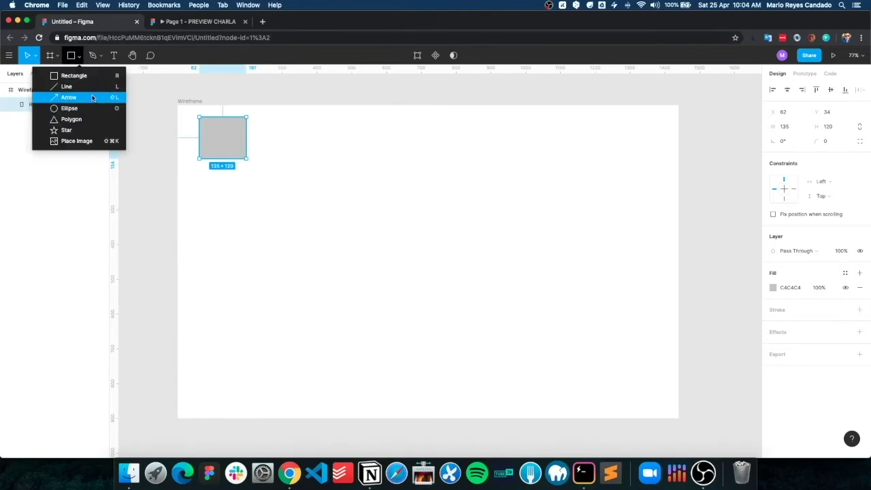
pyautogui.click(101, 107)
pyautogui.moveTo(264, 129)
pyautogui.mouseDown()
pyautogui.moveTo(327, 203)
pyautogui.moveTo(304, 162)
pyautogui.moveTo(229, 209)
pyautogui.mouseUp()
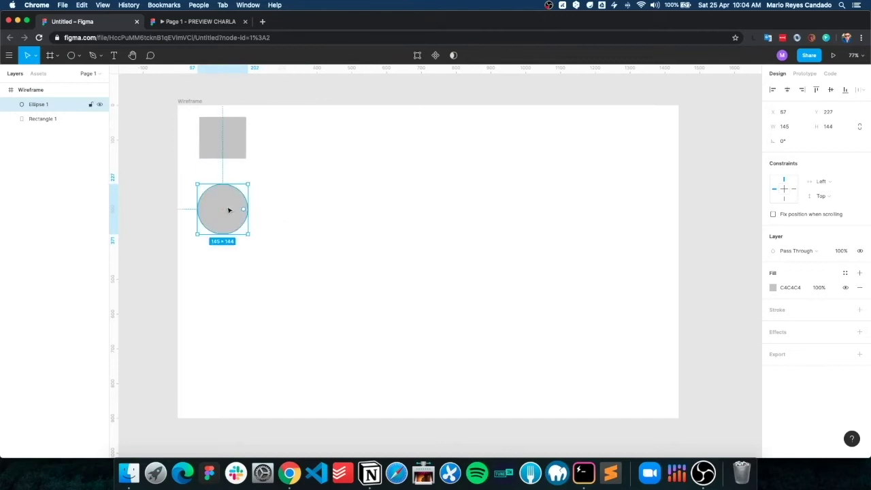
pyautogui.click(273, 157)
pyautogui.click(235, 136)
pyautogui.click(299, 140)
pyautogui.click(229, 140)
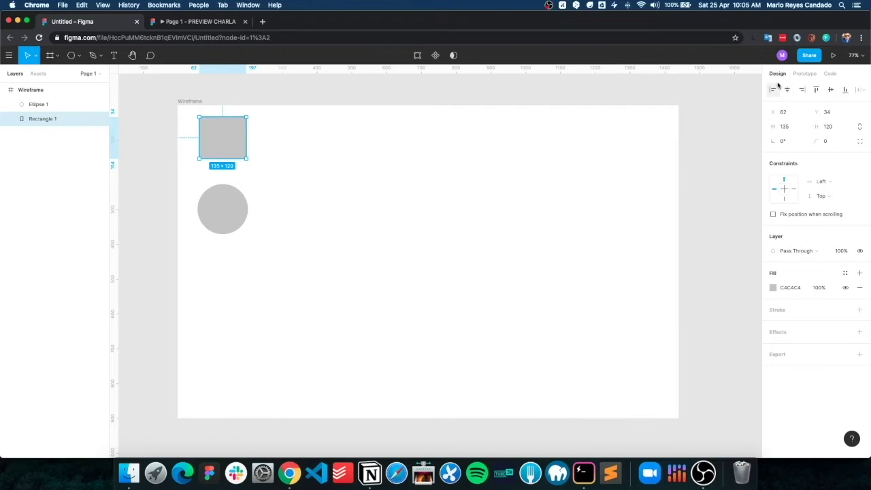
pyautogui.click(452, 182)
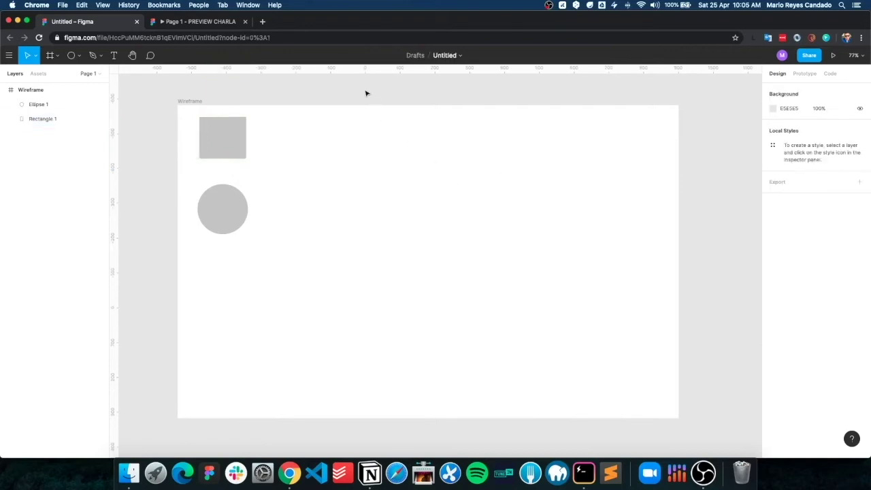
# Align the rectangle to the middle of the Wireframe frame (X 653, Y 390).
pyautogui.click(203, 123)
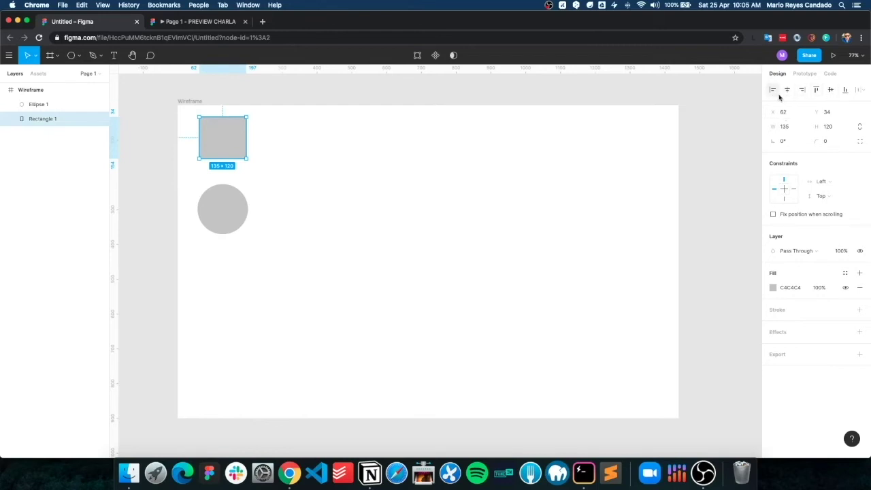
pyautogui.click(788, 90)
pyautogui.click(803, 90)
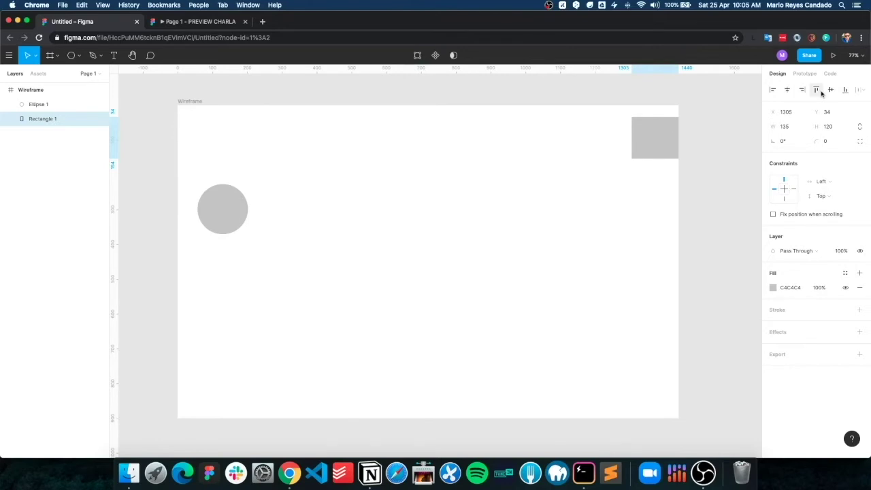
pyautogui.click(830, 90)
pyautogui.click(787, 89)
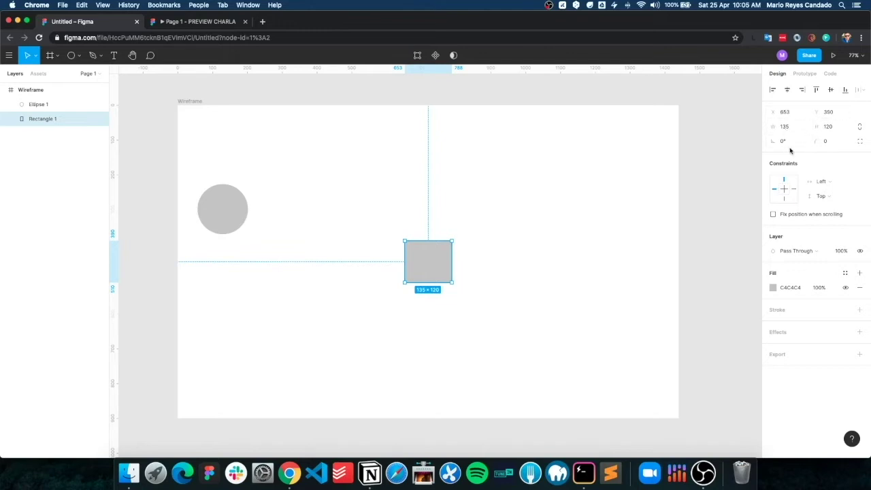
# Set independent corner radii of 20, 40, 20 and 20 on the rectangle.
pyautogui.click(826, 142)
pyautogui.write('20')
pyautogui.press('Return')
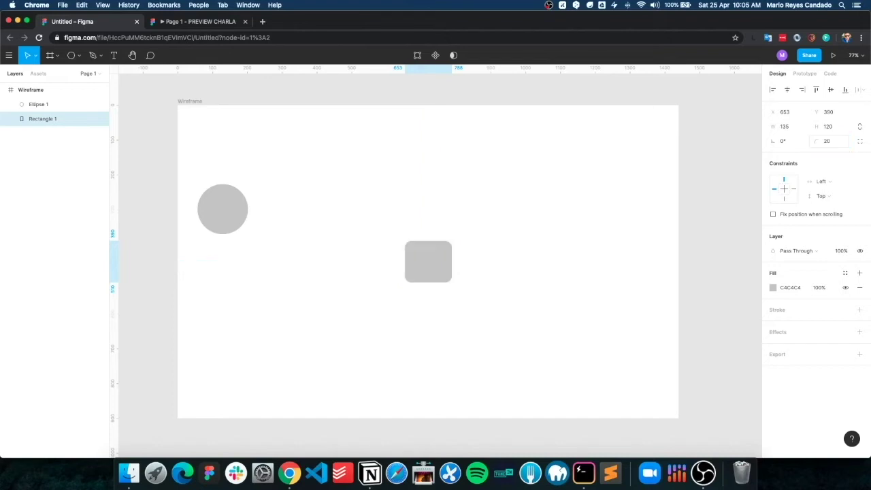
pyautogui.click(860, 141)
pyautogui.click(803, 156)
pyautogui.write('40')
pyautogui.press('Return')
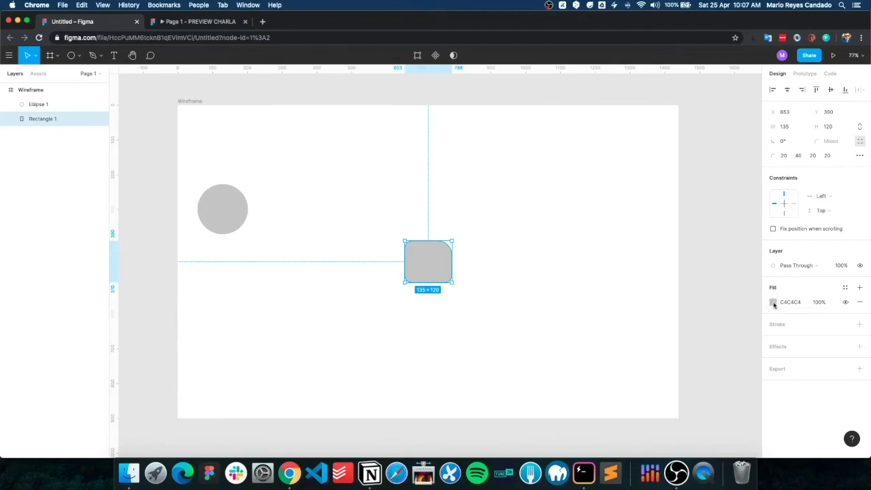
# Change the rectangle's fill to cyan 2FC5D8 at 100% opacity.
pyautogui.click(774, 303)
pyautogui.moveTo(716, 291)
pyautogui.mouseDown()
pyautogui.moveTo(736, 245)
pyautogui.moveTo(696, 251)
pyautogui.moveTo(746, 244)
pyautogui.mouseUp()
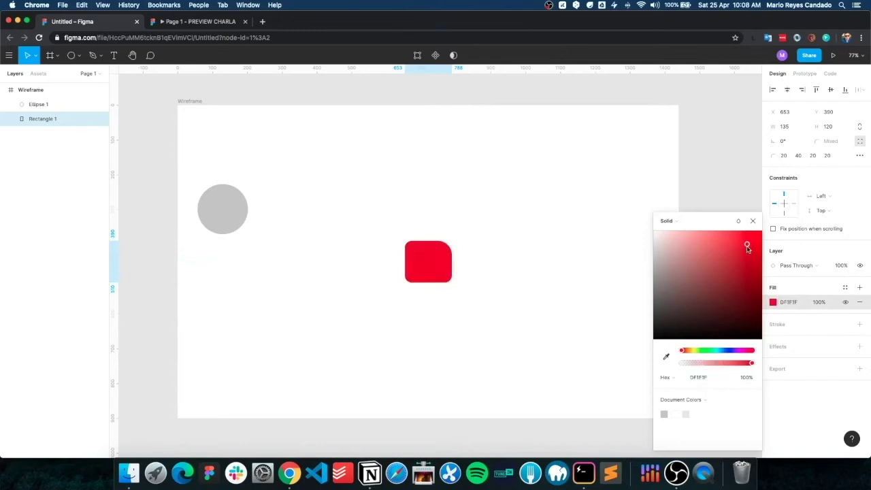
pyautogui.moveTo(703, 352); pyautogui.dragTo(718, 350)
pyautogui.moveTo(742, 288)
pyautogui.mouseDown()
pyautogui.moveTo(697, 241)
pyautogui.moveTo(683, 322)
pyautogui.mouseUp()
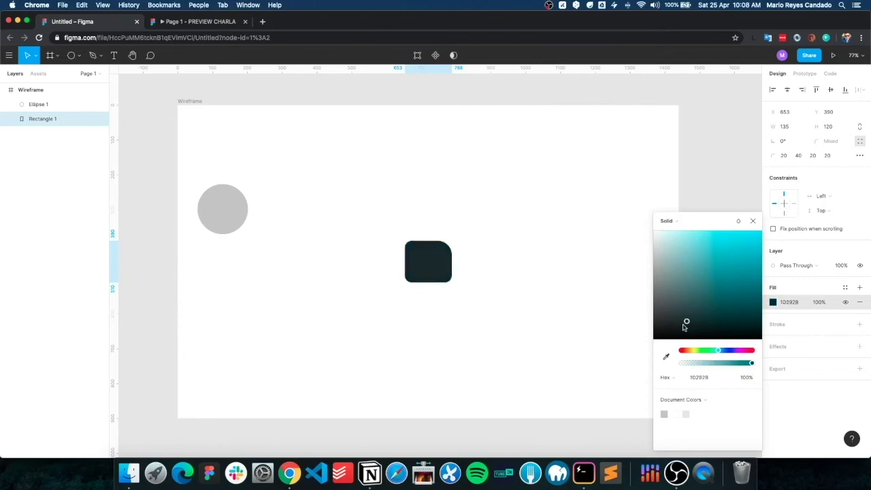
pyautogui.moveTo(730, 362)
pyautogui.mouseDown()
pyautogui.moveTo(708, 363)
pyautogui.moveTo(752, 363)
pyautogui.mouseUp()
pyautogui.moveTo(683, 322)
pyautogui.mouseDown()
pyautogui.moveTo(733, 275)
pyautogui.moveTo(741, 250)
pyautogui.moveTo(746, 277)
pyautogui.moveTo(693, 252)
pyautogui.moveTo(655, 279)
pyautogui.moveTo(711, 254)
pyautogui.moveTo(718, 282)
pyautogui.moveTo(739, 249)
pyautogui.mouseUp()
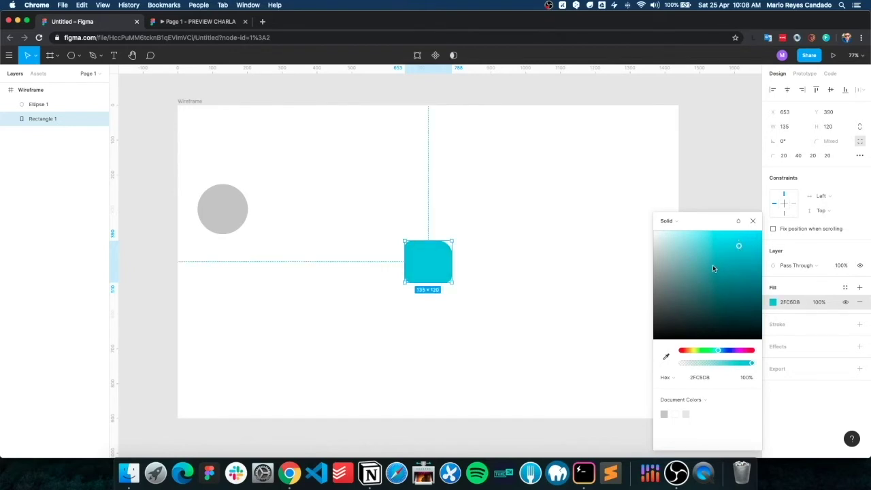
pyautogui.click(658, 205)
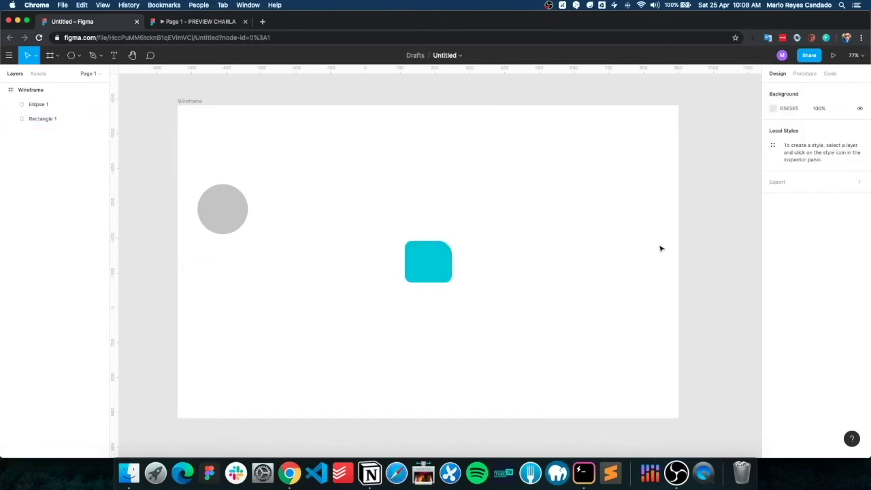
pyautogui.click(416, 257)
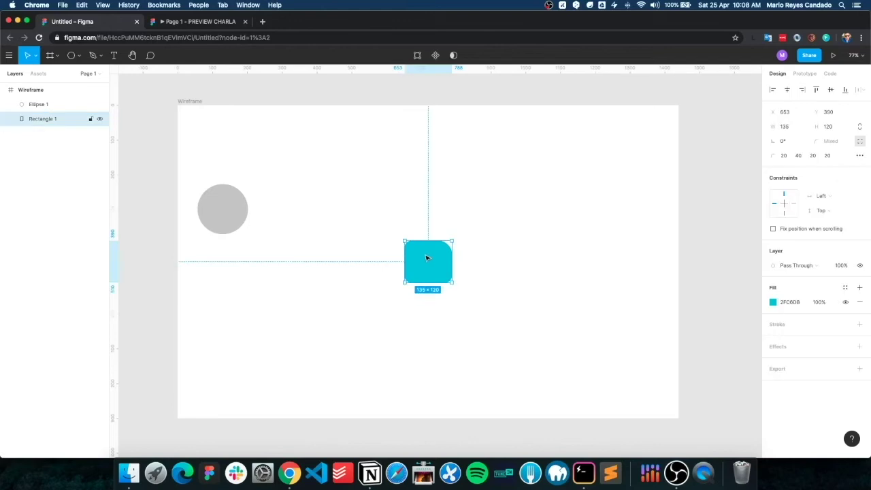
# Give the rectangle a 1 px black stroke and drop shadow, and move the circle above it.
pyautogui.click(860, 324)
pyautogui.click(860, 376)
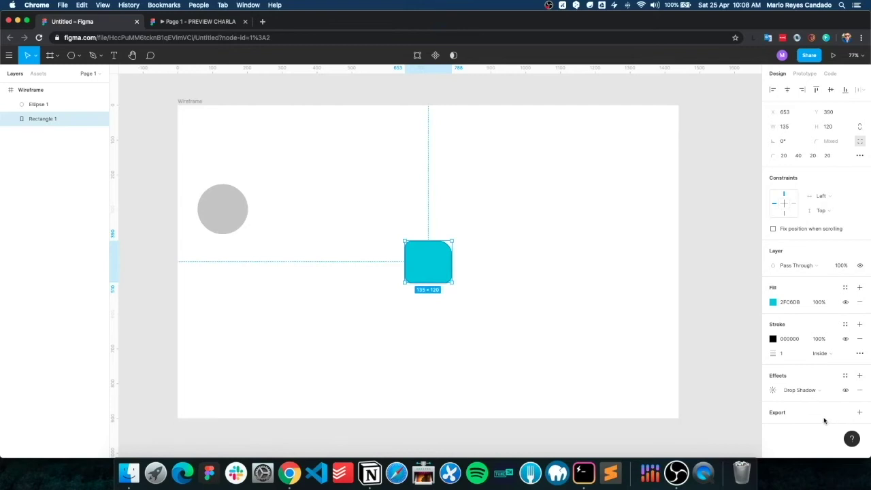
pyautogui.click(226, 219)
pyautogui.moveTo(220, 219); pyautogui.dragTo(416, 189)
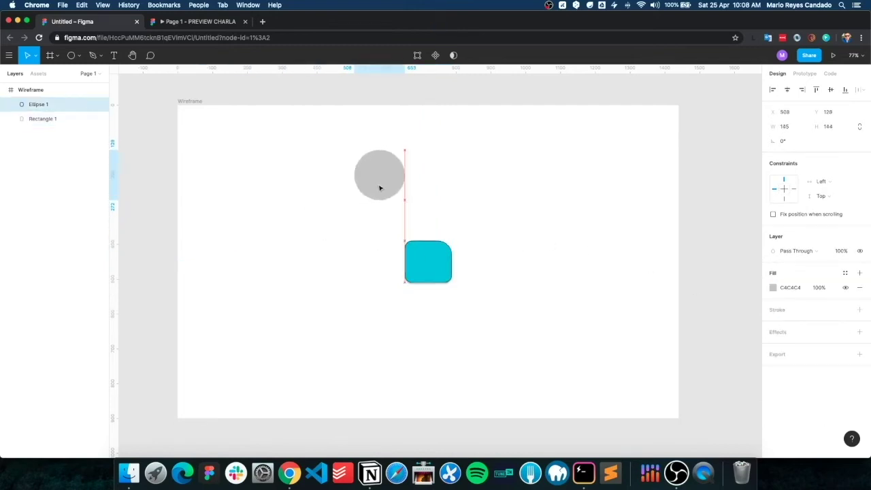
# Switch selection between the rectangle and circle, ending on the circle's fill.
pyautogui.click(413, 271)
pyautogui.click(417, 194)
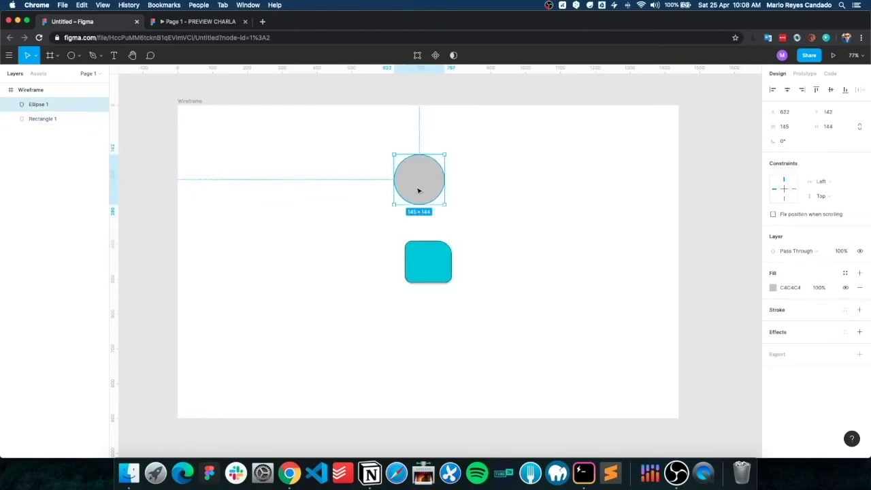
pyautogui.click(420, 280)
pyautogui.moveTo(428, 261)
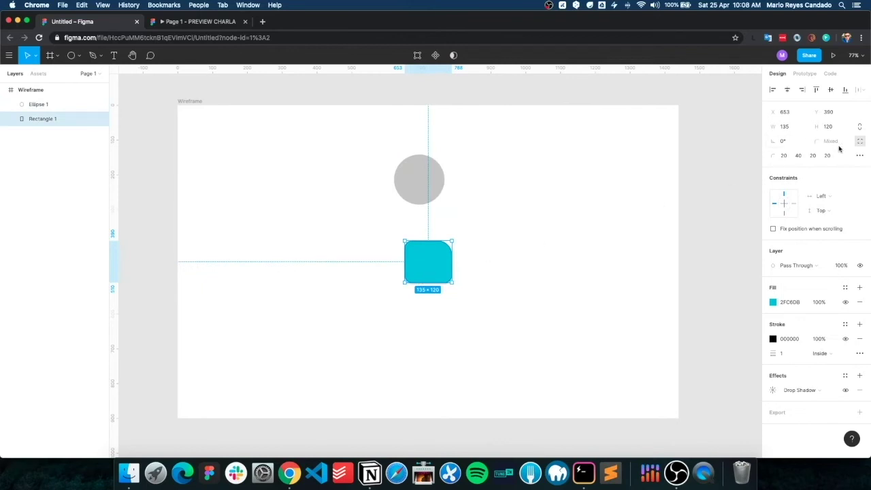
pyautogui.click(436, 186)
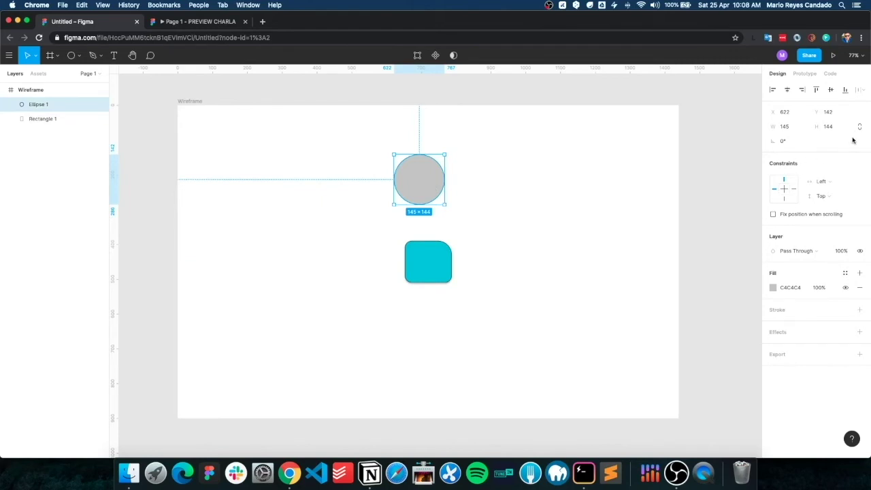
pyautogui.click(774, 289)
# Change the circle's fill from grey to red.
pyautogui.click(773, 287)
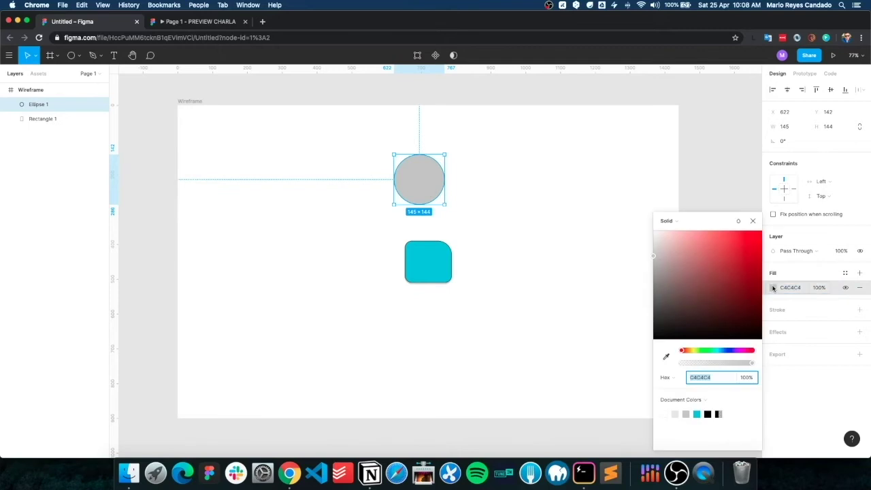
pyautogui.click(724, 267)
pyautogui.click(519, 241)
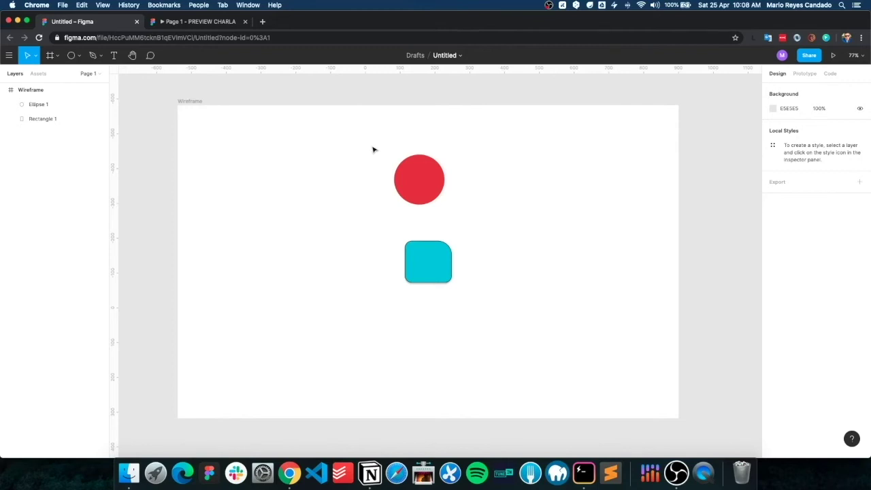
pyautogui.click(428, 181)
pyautogui.click(430, 263)
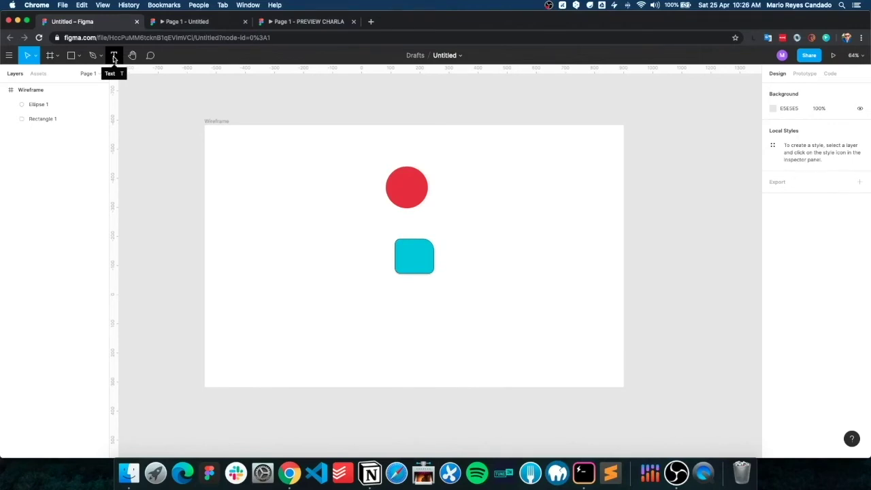
# Add a text box on the frame reading 'este es un texto'.
pyautogui.click(114, 60)
pyautogui.moveTo(220, 175)
pyautogui.mouseDown()
pyautogui.moveTo(363, 291)
pyautogui.moveTo(355, 274)
pyautogui.mouseUp()
pyautogui.write('asdasdasd')
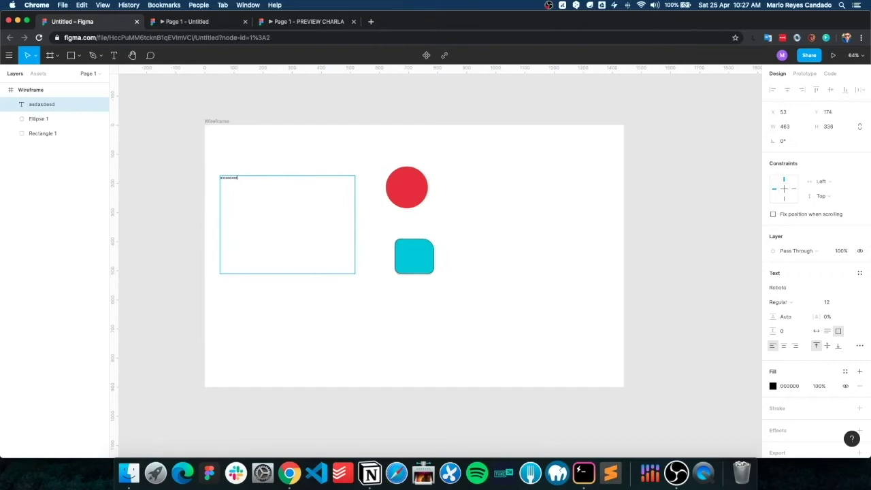
pyautogui.write('asdasdeste es un texto')
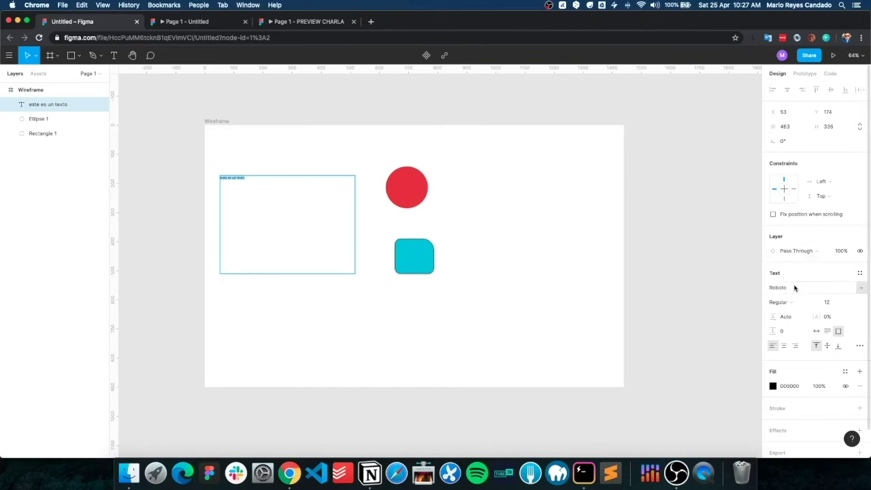
# Style the text in Sansation, size 72, Regular weight after trying Bold and Italic.
pyautogui.click(834, 291)
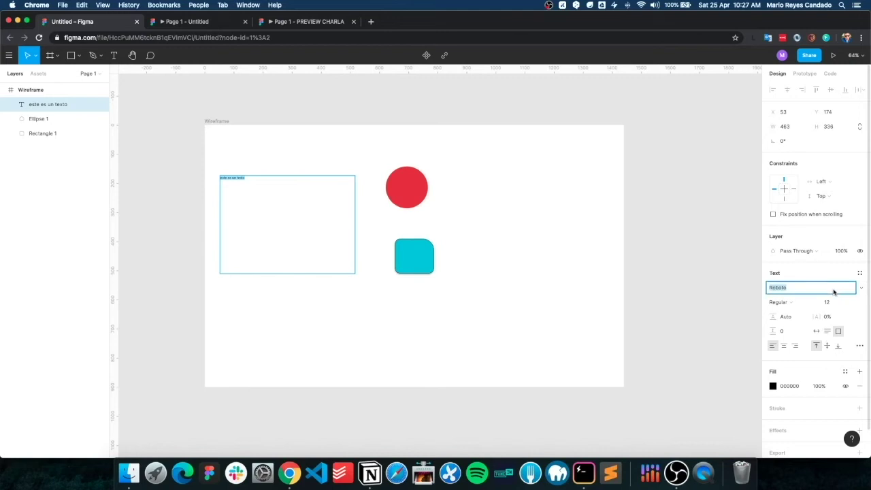
pyautogui.write('Sansation')
pyautogui.press('Return')
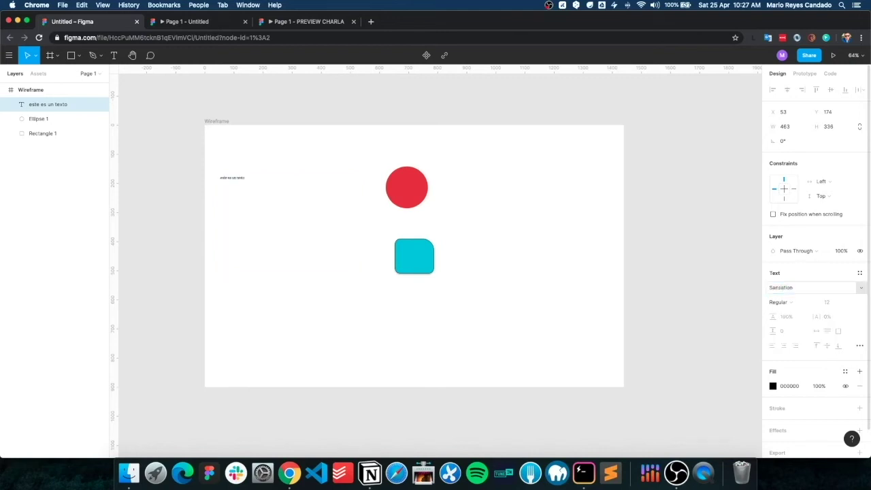
pyautogui.click(851, 302)
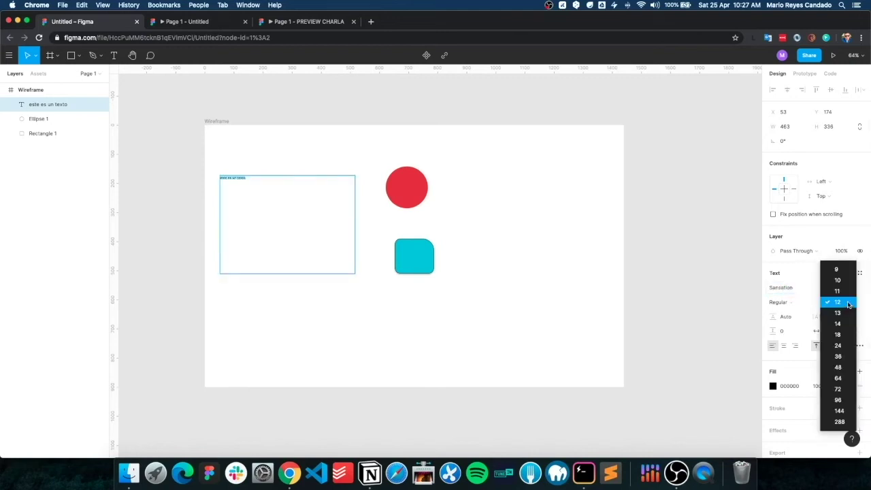
pyautogui.click(840, 389)
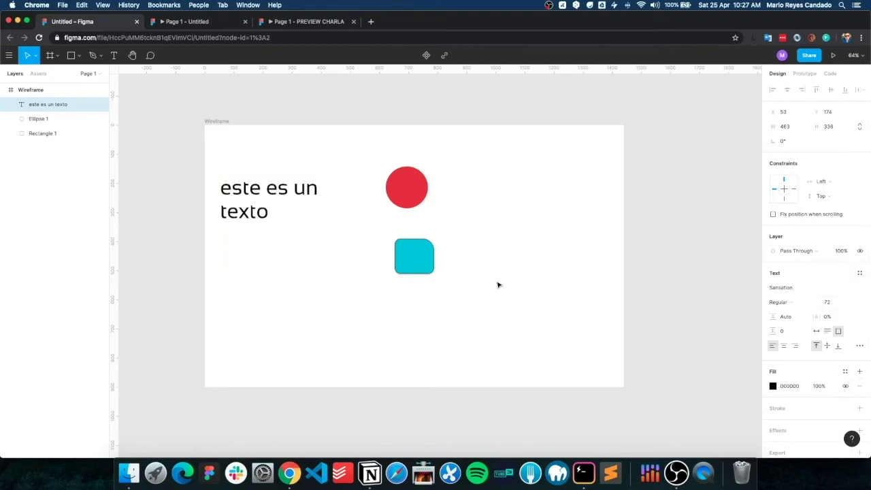
pyautogui.click(778, 302)
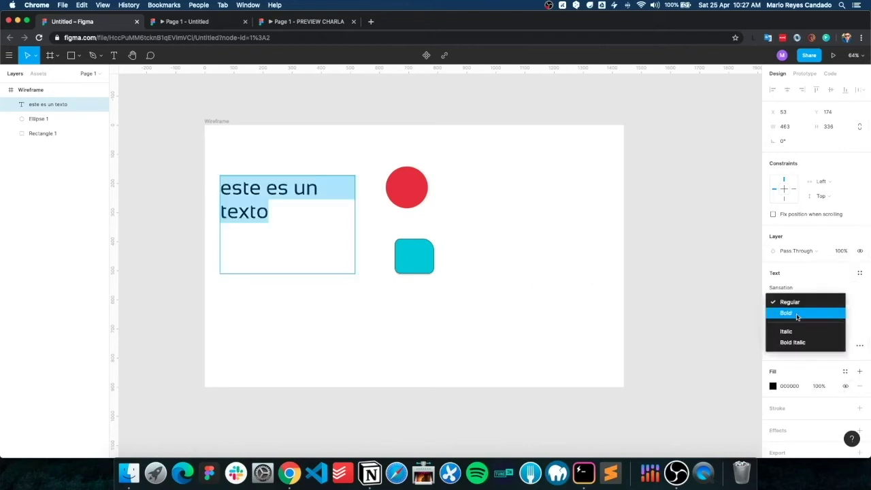
pyautogui.click(793, 312)
pyautogui.click(796, 302)
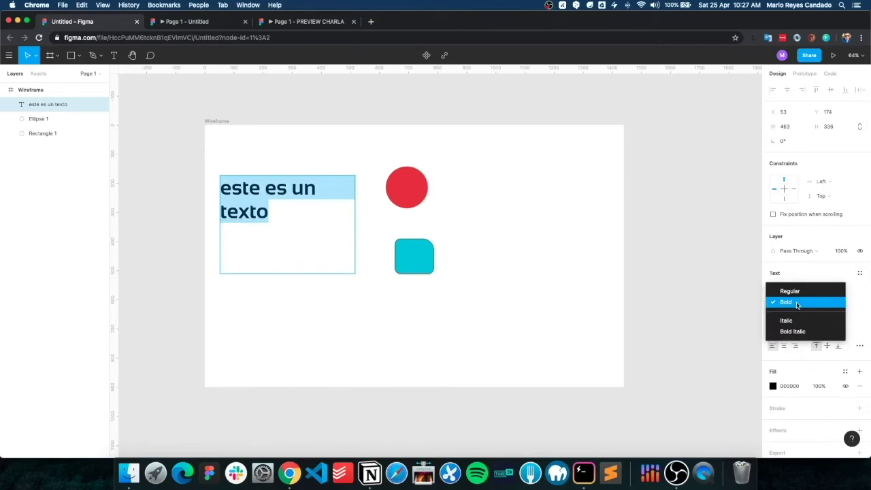
pyautogui.click(797, 323)
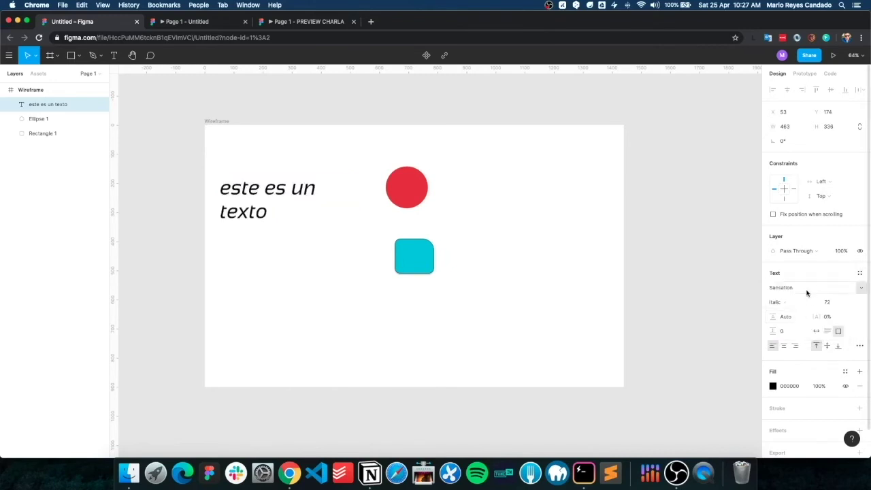
pyautogui.click(803, 299)
pyautogui.click(799, 275)
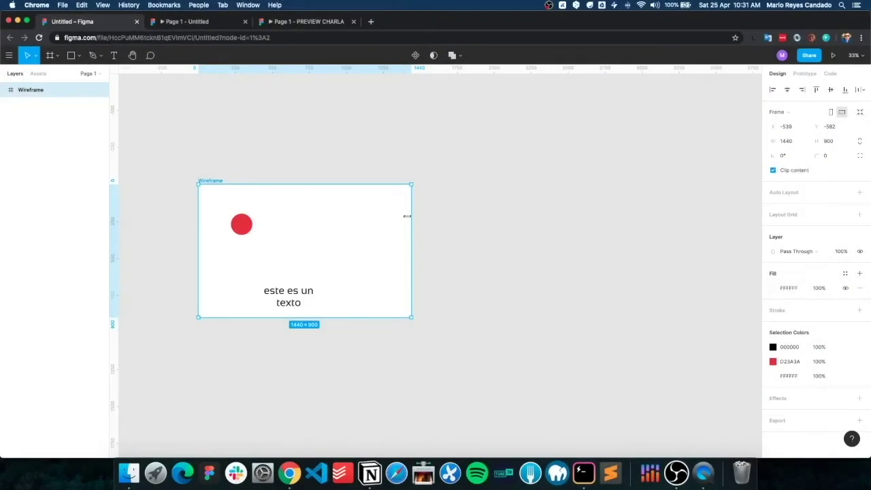
# Add a 414×736 iPhone 8 Plus frame top-aligned beside Wireframe.
pyautogui.click(349, 235)
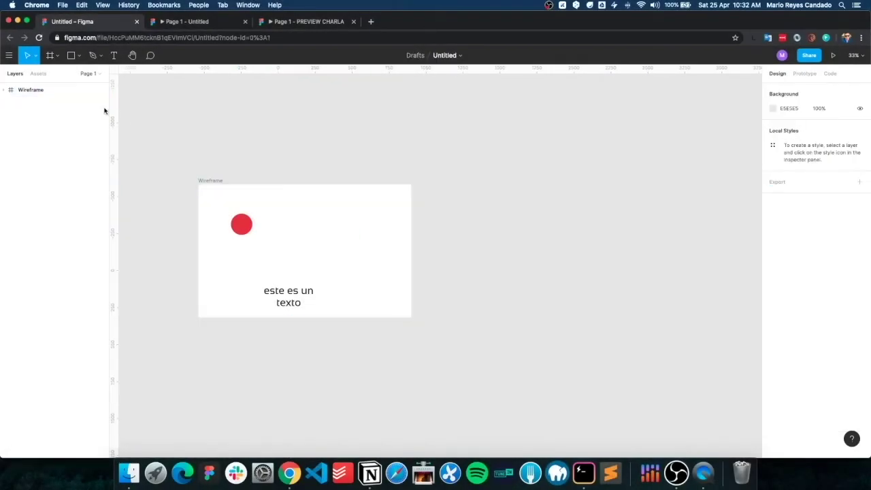
pyautogui.click(47, 58)
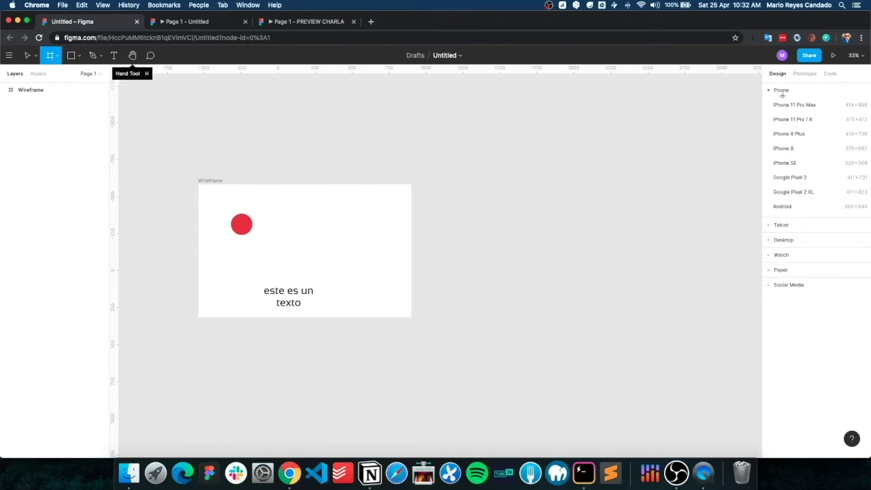
pyautogui.click(796, 134)
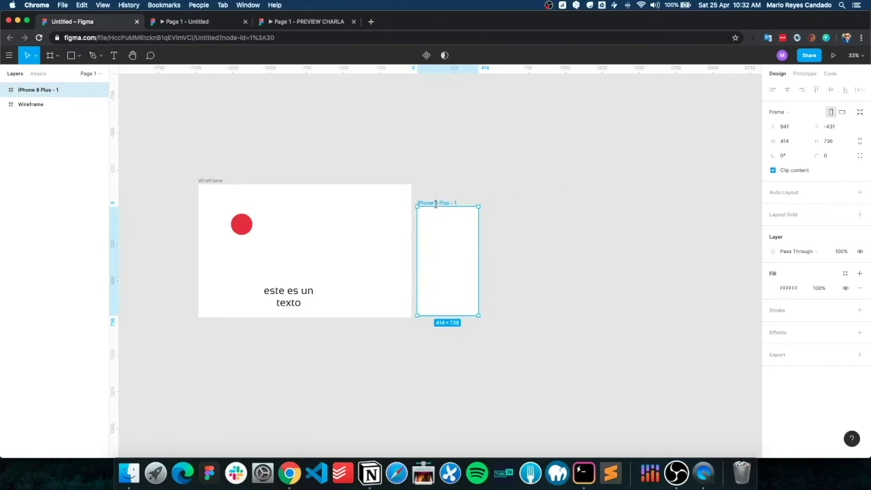
pyautogui.moveTo(436, 203); pyautogui.dragTo(462, 181)
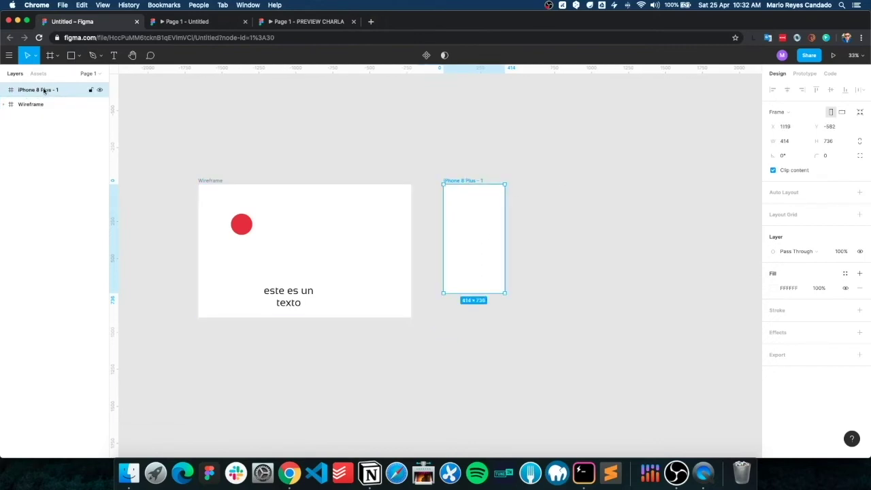
# Move the red circle into the iPhone 8 Plus frame.
pyautogui.click(244, 227)
pyautogui.moveTo(245, 229); pyautogui.dragTo(474, 225)
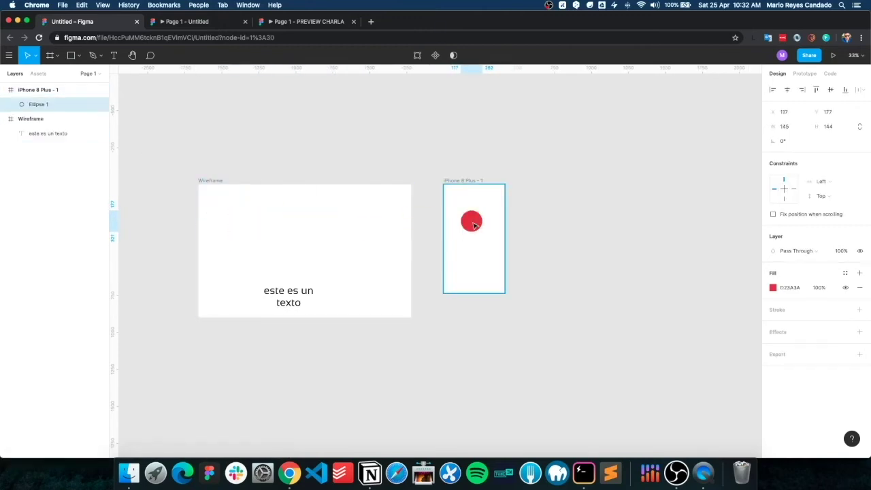
pyautogui.click(479, 182)
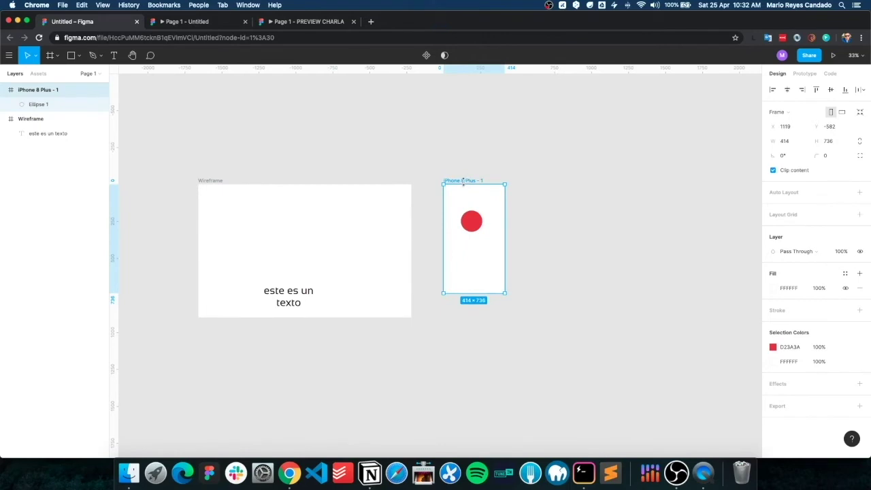
# Set the prototype preview device to iPhone 8 and present the red-circle screen.
pyautogui.click(800, 74)
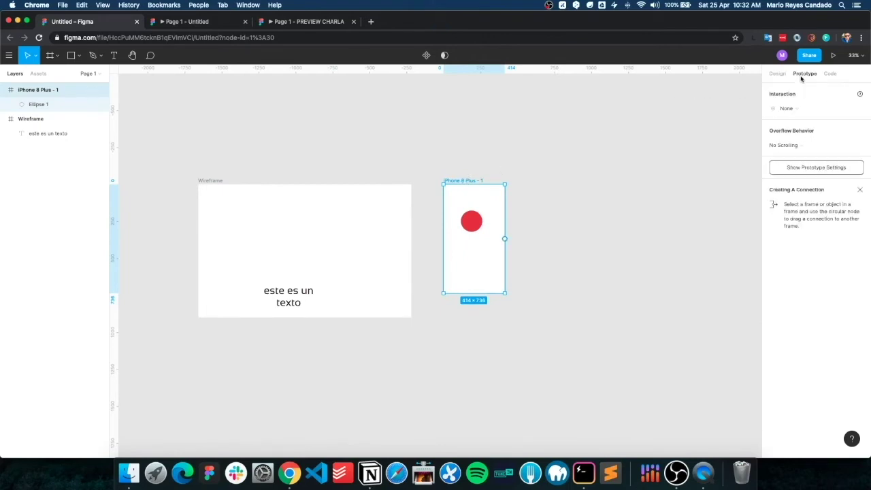
pyautogui.click(822, 167)
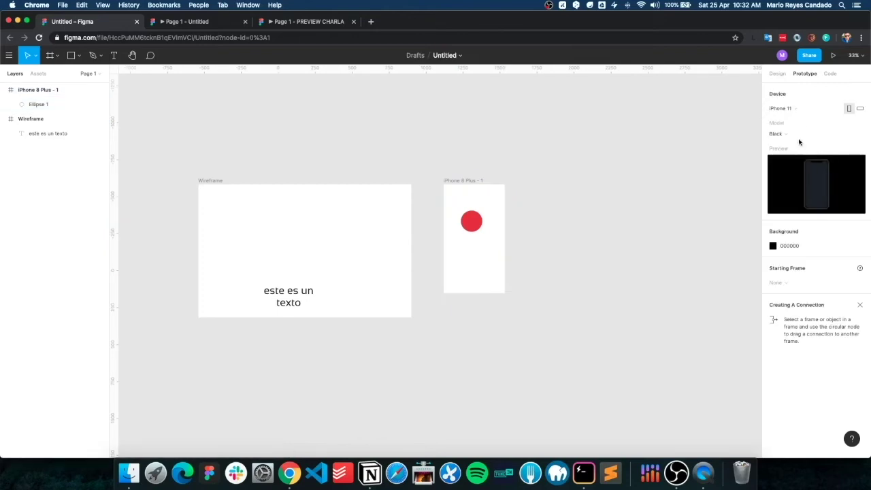
pyautogui.click(802, 109)
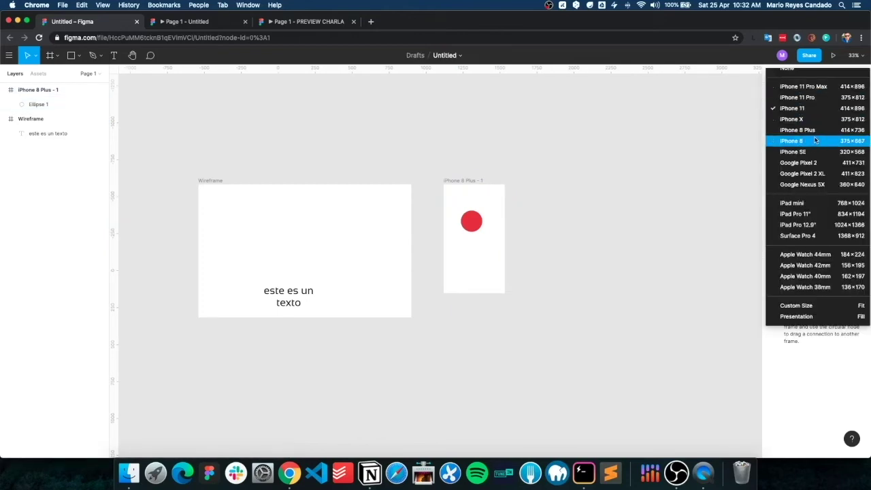
pyautogui.click(796, 141)
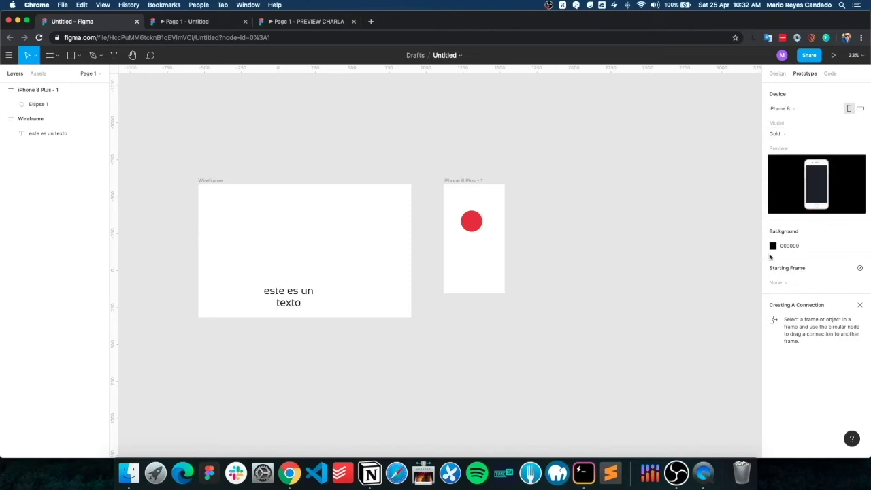
pyautogui.click(834, 55)
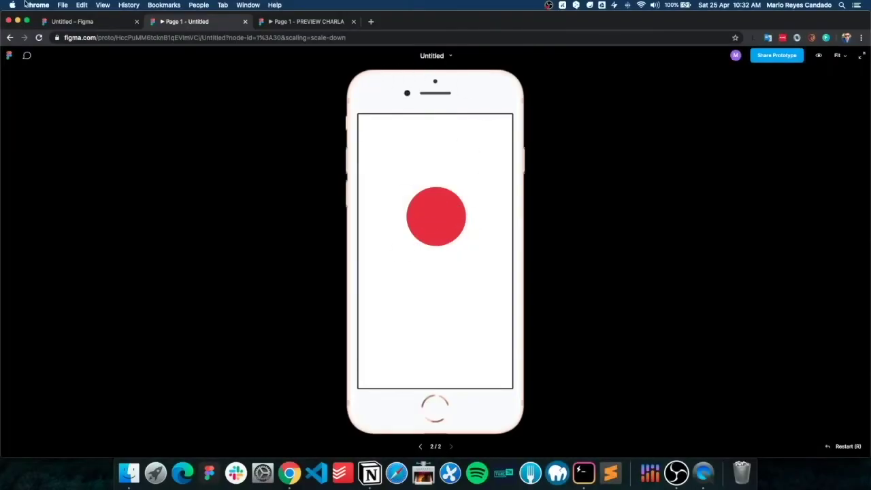
pyautogui.click(77, 24)
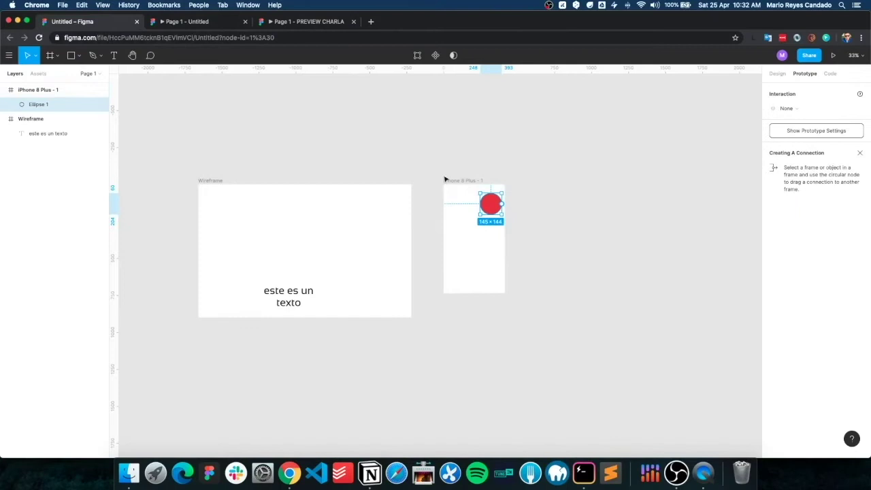
# Duplicate the phone frame as iPhone 8 Plus - 2 and make its circle fill green.
pyautogui.click(459, 181)
pyautogui.moveTo(465, 182); pyautogui.dragTo(564, 181)
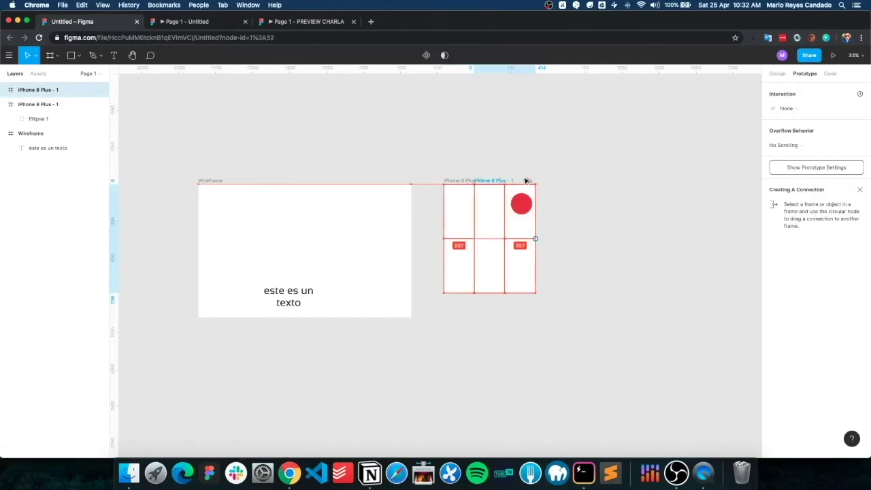
pyautogui.click(587, 205)
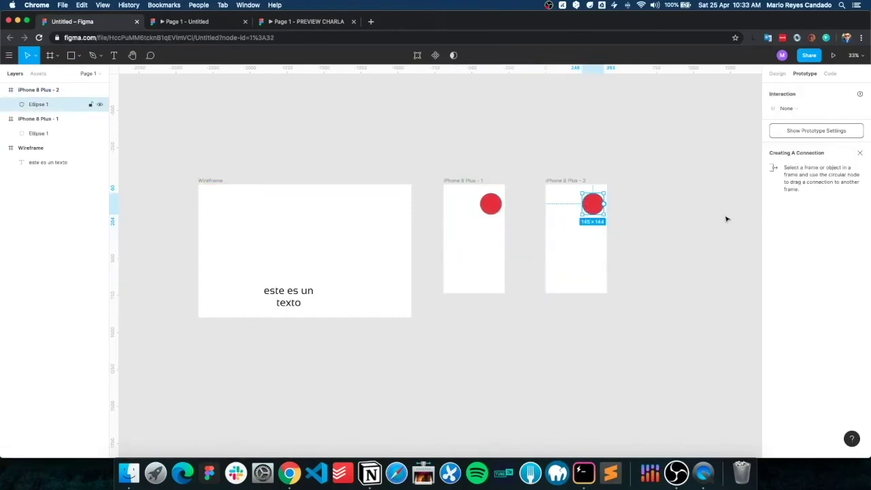
pyautogui.click(777, 72)
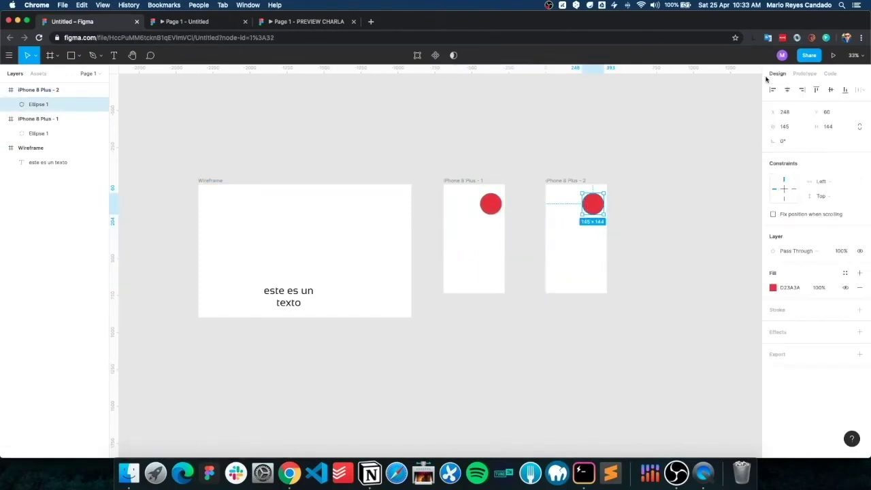
pyautogui.click(773, 289)
pyautogui.click(710, 350)
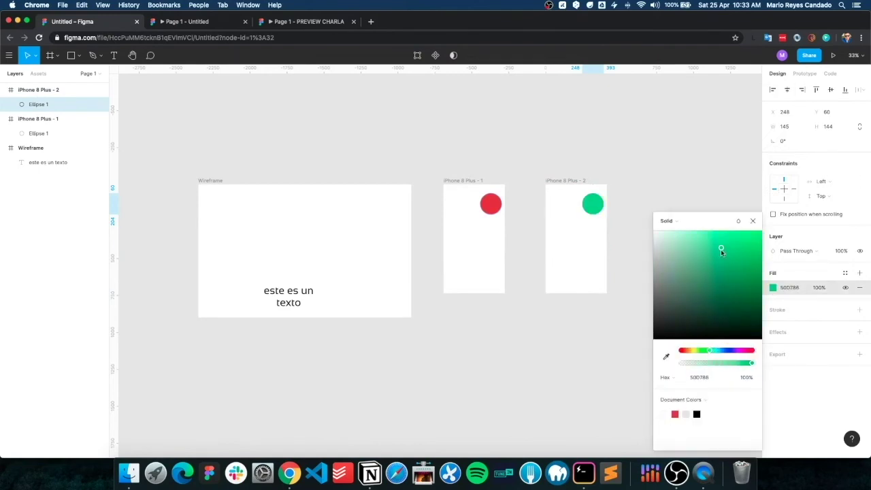
pyautogui.click(664, 163)
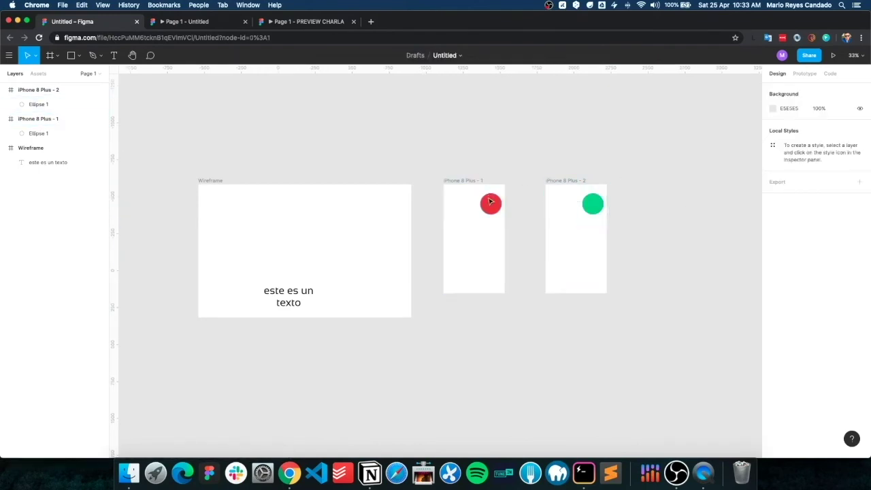
# Move the red circle to the horizontal centre of iPhone 8 Plus - 1.
pyautogui.moveTo(492, 205); pyautogui.dragTo(475, 222)
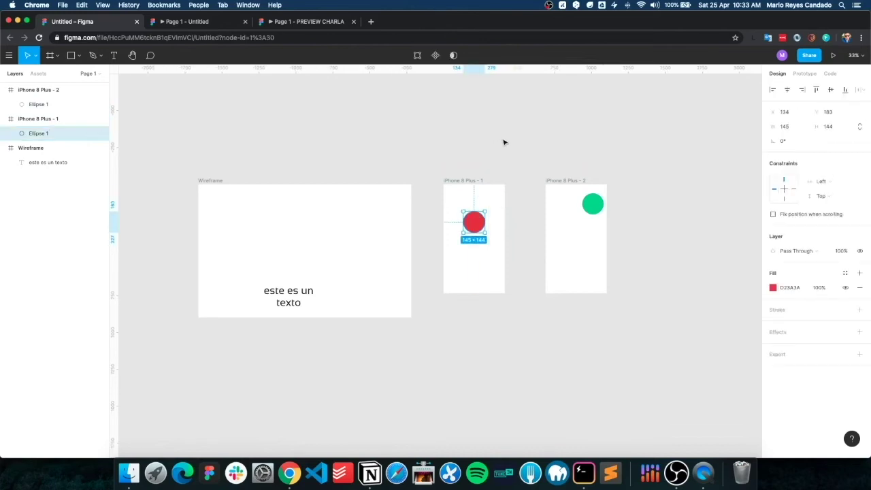
pyautogui.moveTo(504, 143); pyautogui.dragTo(401, 137)
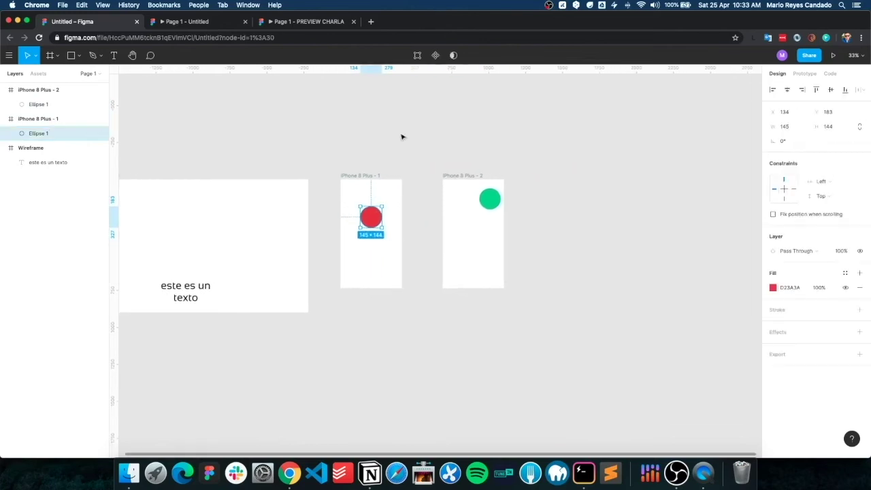
pyautogui.click(363, 176)
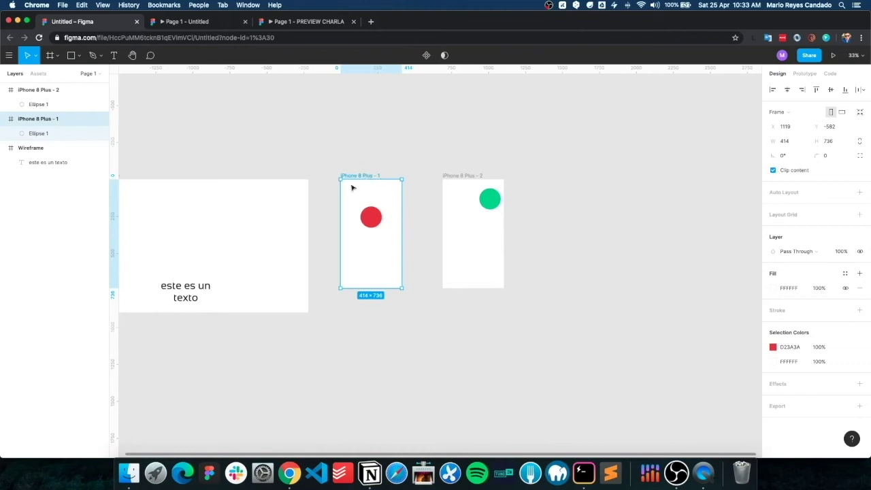
pyautogui.click(805, 74)
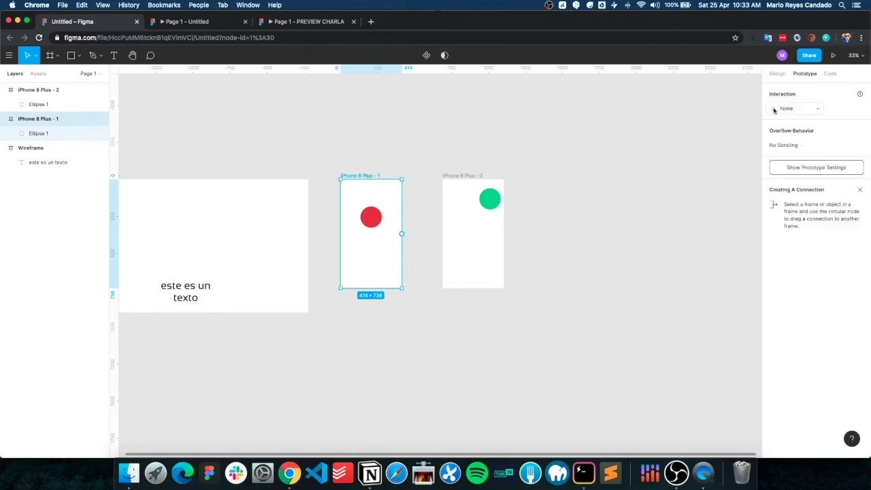
# Link the red circle to iPhone 8 Plus - 2 with an On Tap, Navigate To interaction.
pyautogui.click(368, 221)
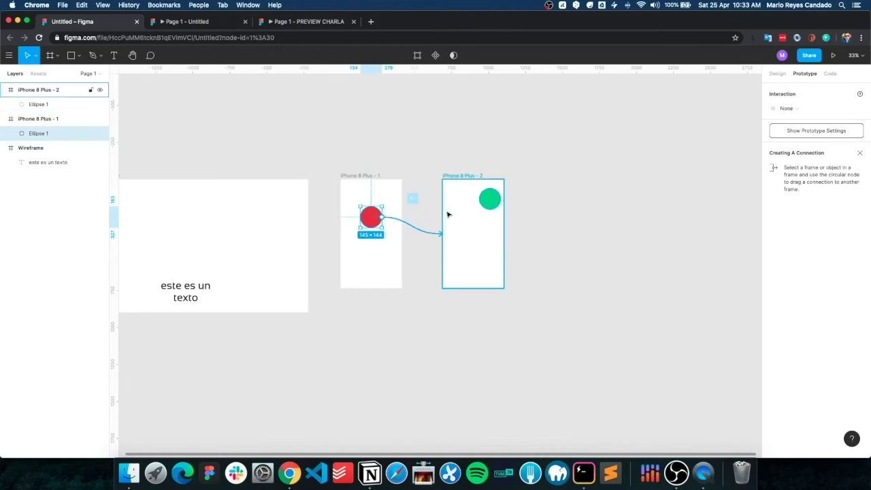
pyautogui.moveTo(445, 215); pyautogui.dragTo(448, 214)
pyautogui.click(363, 176)
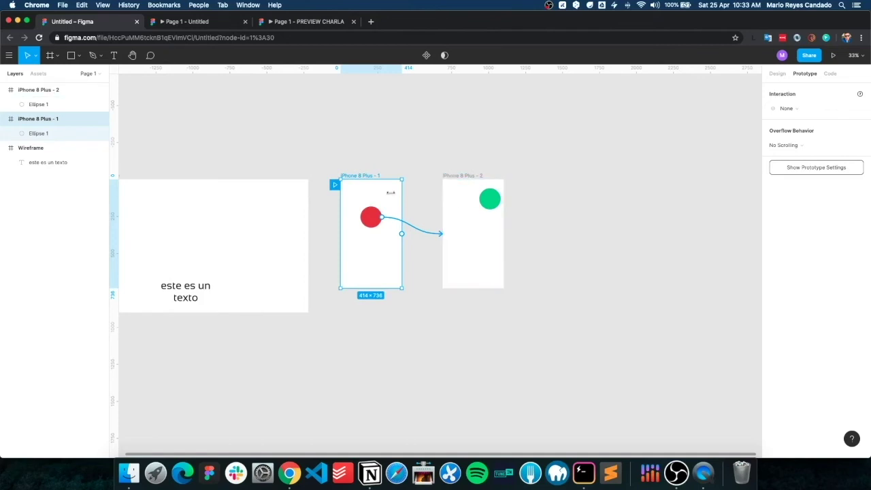
pyautogui.click(787, 108)
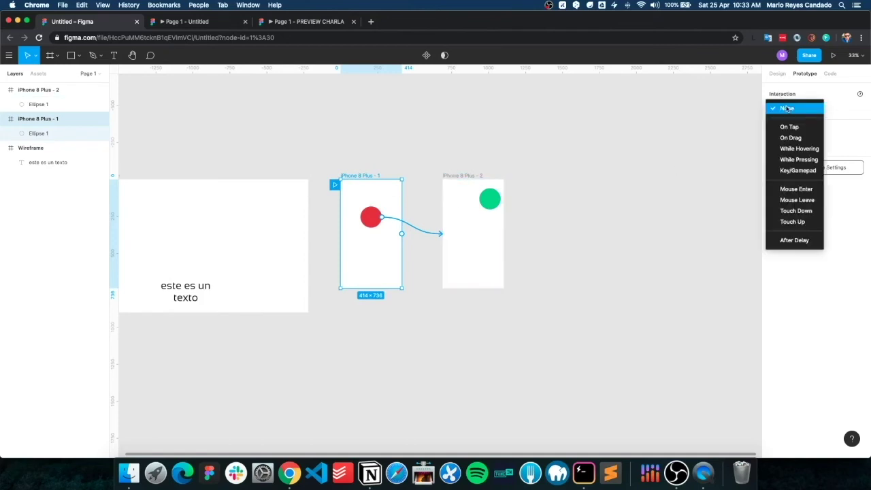
pyautogui.click(807, 136)
pyautogui.click(508, 189)
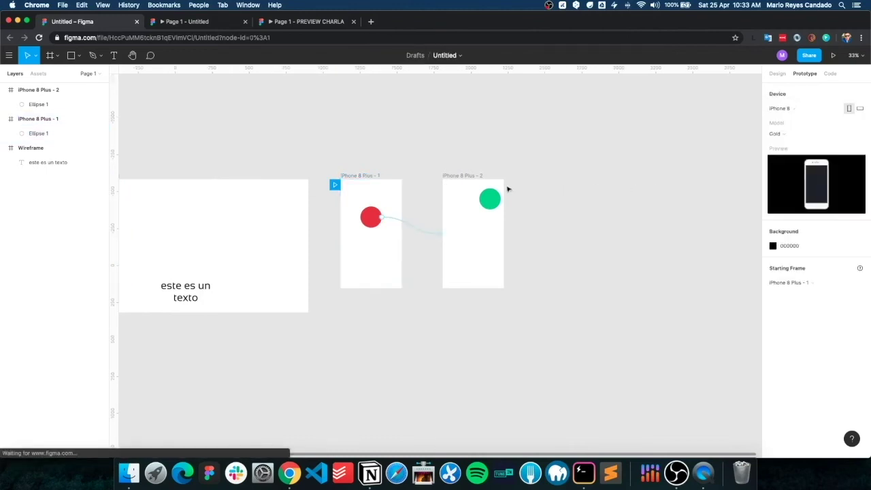
pyautogui.click(358, 176)
pyautogui.click(833, 55)
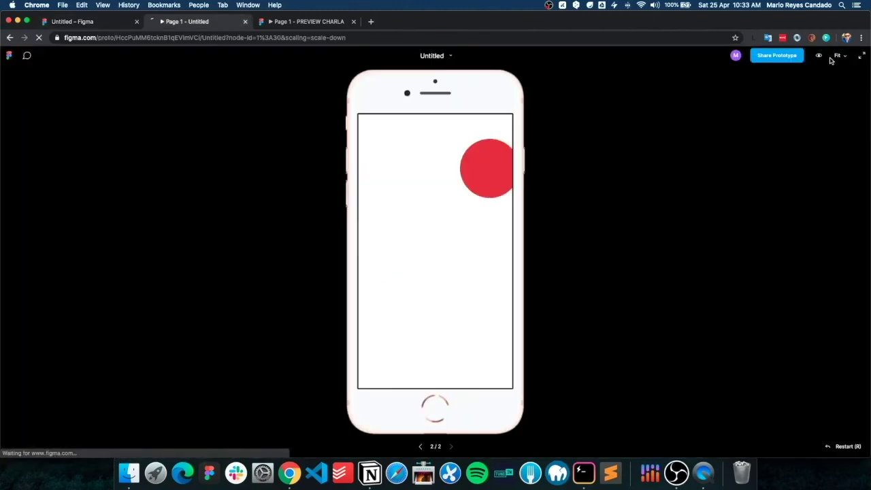
pyautogui.press('super+r')
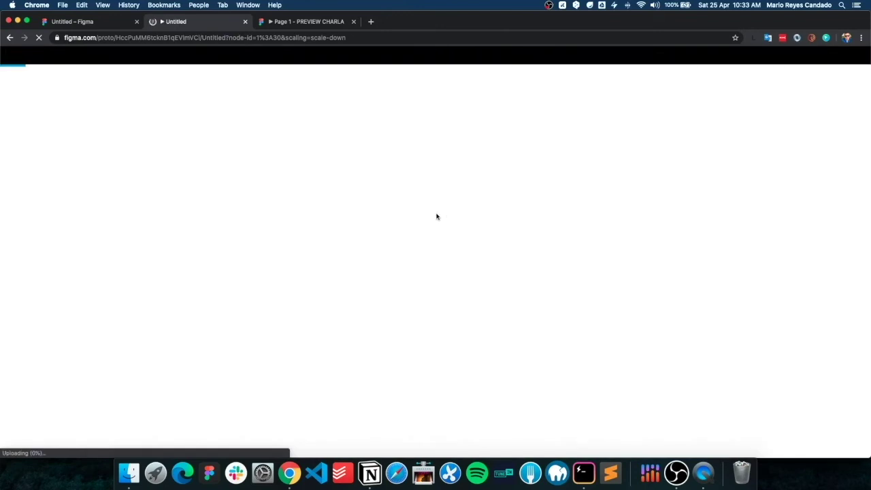
pyautogui.click(443, 219)
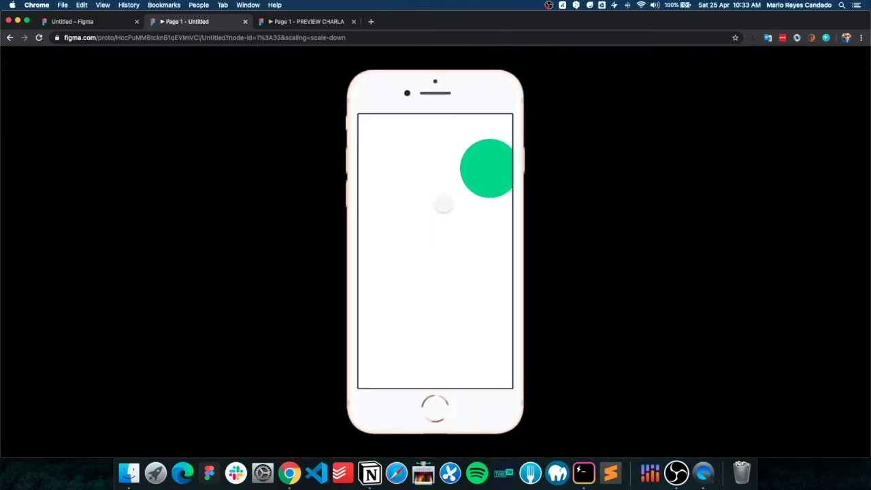
pyautogui.click(88, 22)
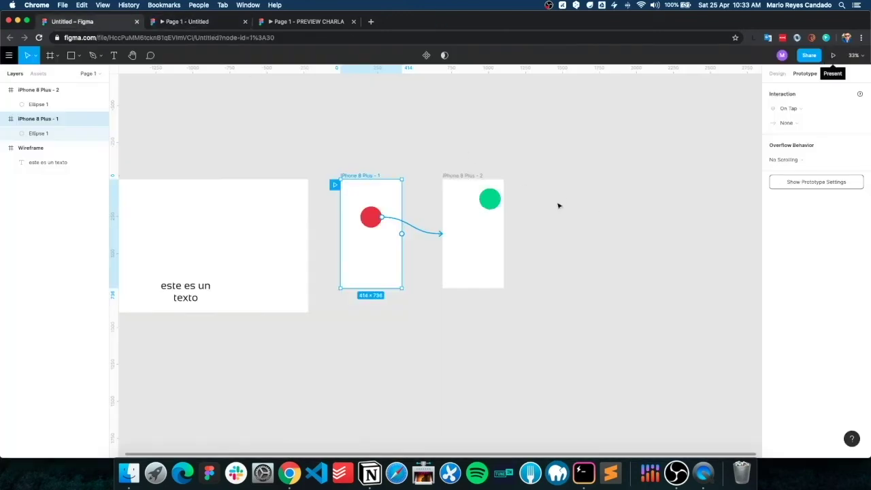
pyautogui.click(491, 198)
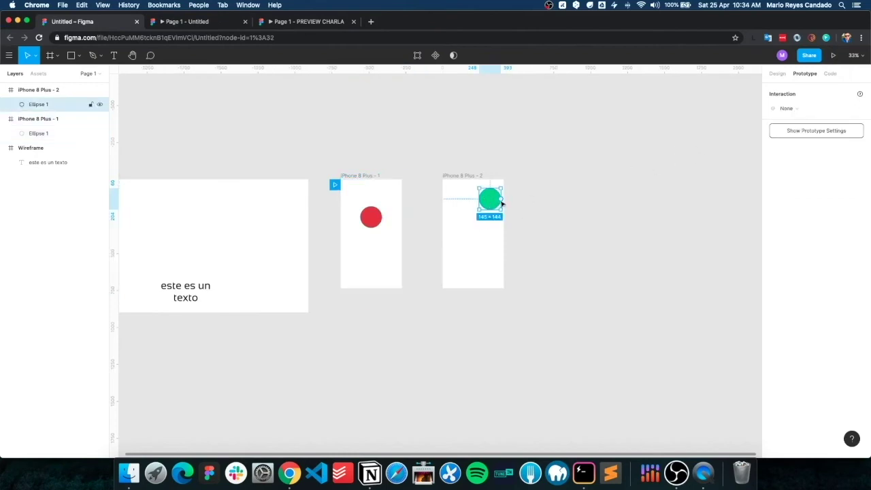
# Link the green circle back to iPhone 8 Plus - 1 as a prototype connection.
pyautogui.moveTo(417, 260); pyautogui.dragTo(415, 240)
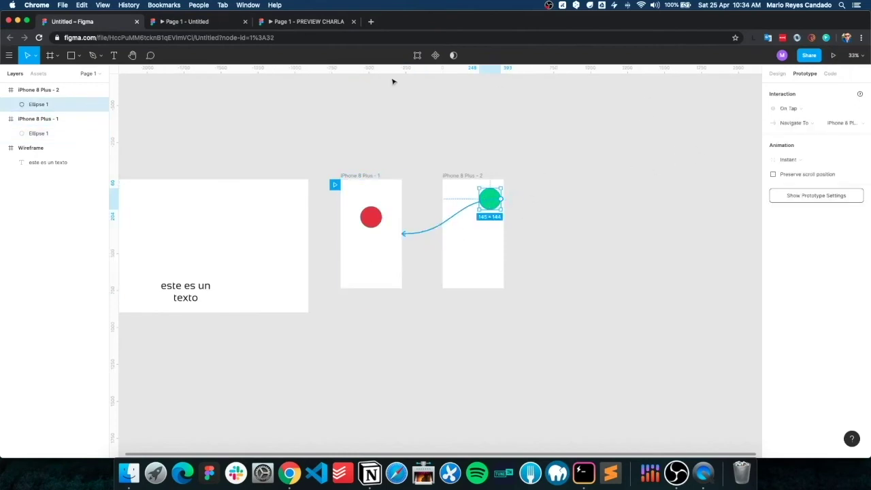
pyautogui.click(325, 144)
pyautogui.click(354, 178)
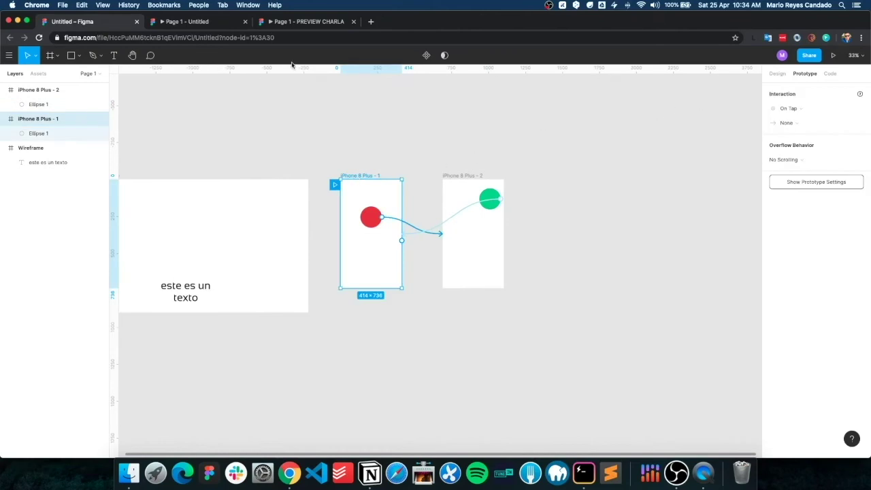
# Test the prototype by tapping the red circle, then the green circle to loop back.
pyautogui.click(197, 25)
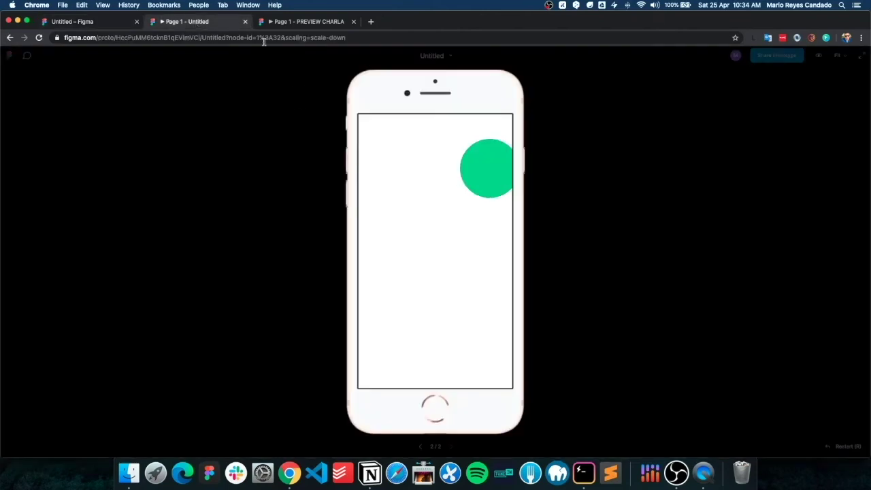
pyautogui.click(422, 447)
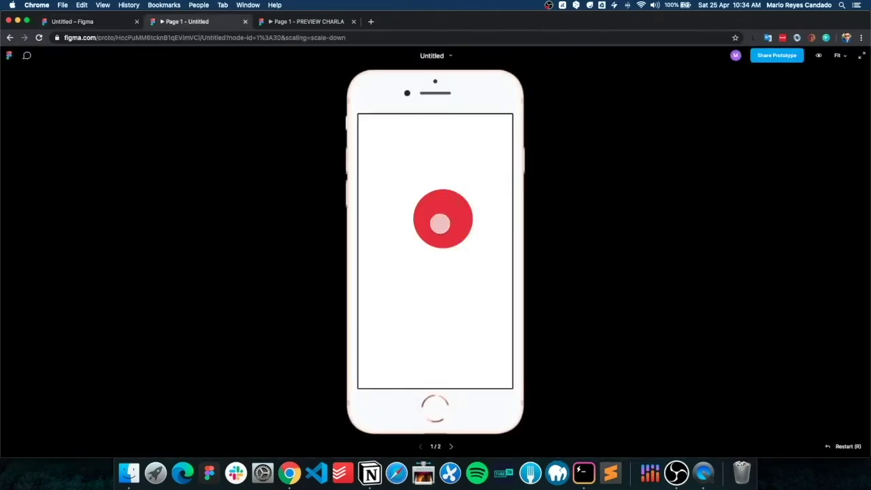
pyautogui.click(440, 223)
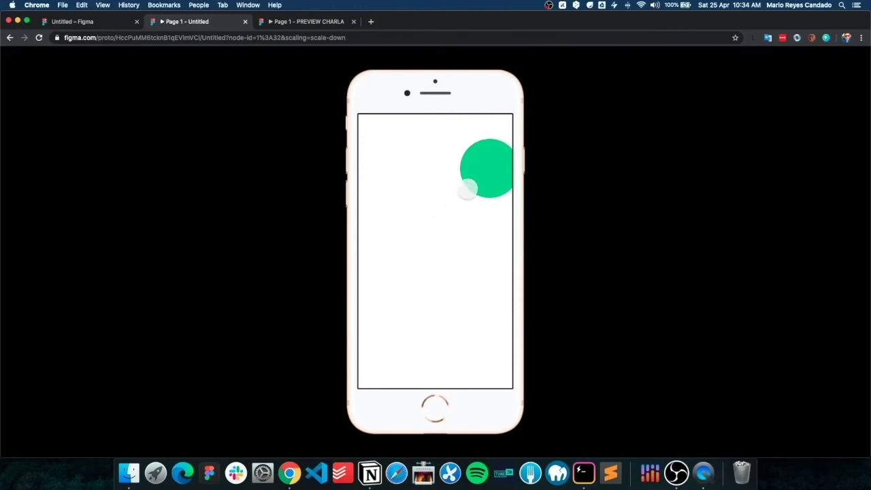
pyautogui.click(477, 164)
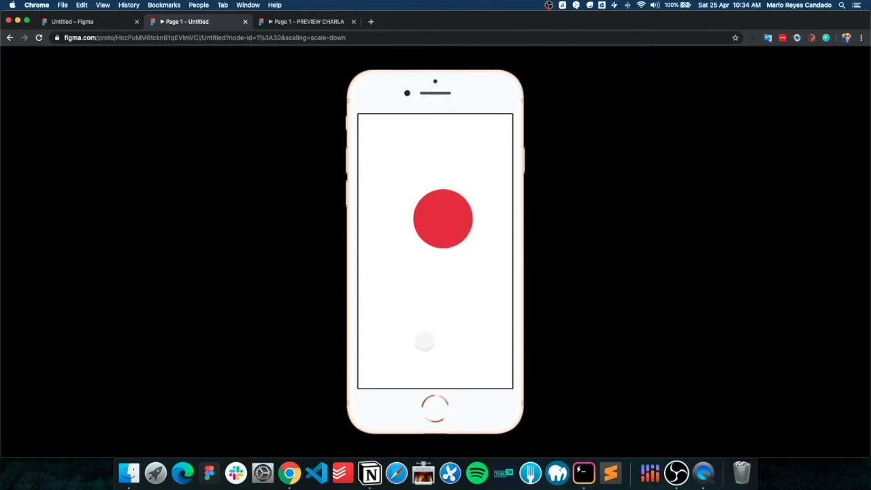
# Pan the canvas to show the wireframe and both phones, then view the PREVIEW CHARLA prototype.
pyautogui.click(86, 23)
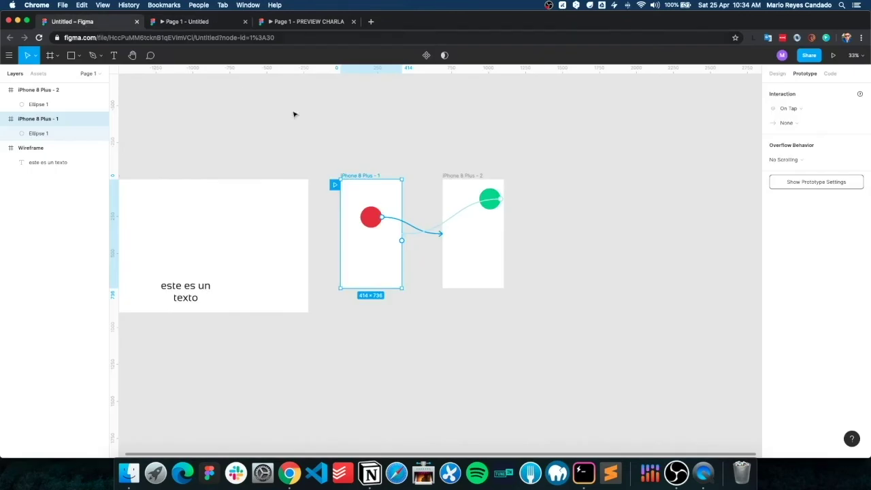
pyautogui.moveTo(355, 168); pyautogui.dragTo(431, 154)
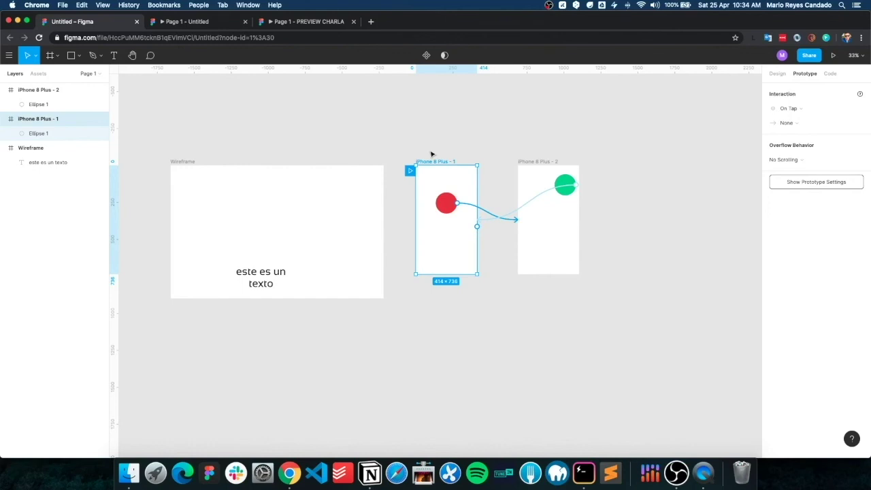
pyautogui.click(281, 26)
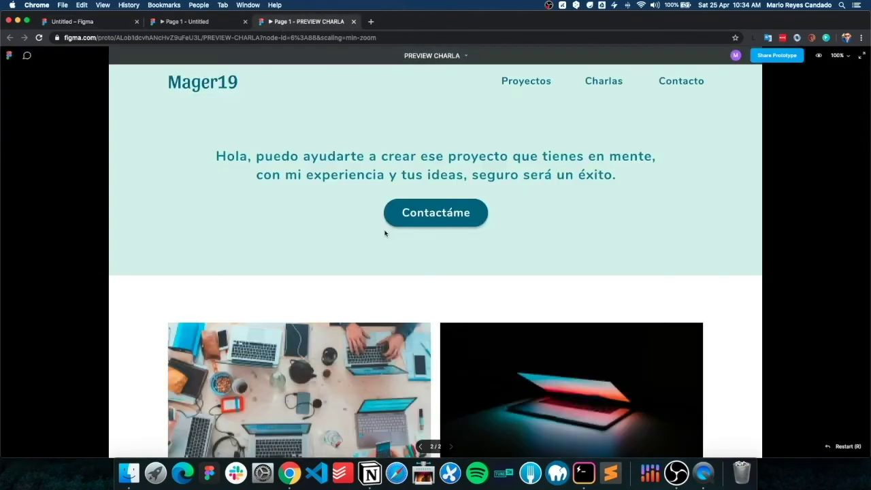
# Add a 12-column layout grid with 80 px columns and 20 px gutters to MacBook Pro - 1.
pyautogui.scroll(-5, 368, 300)
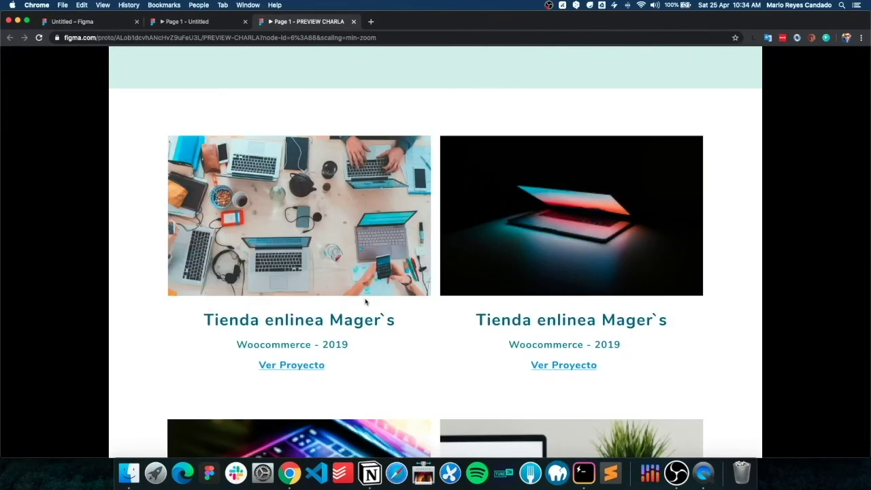
pyautogui.scroll(-2, 364, 303)
pyautogui.scroll(2, 364, 307)
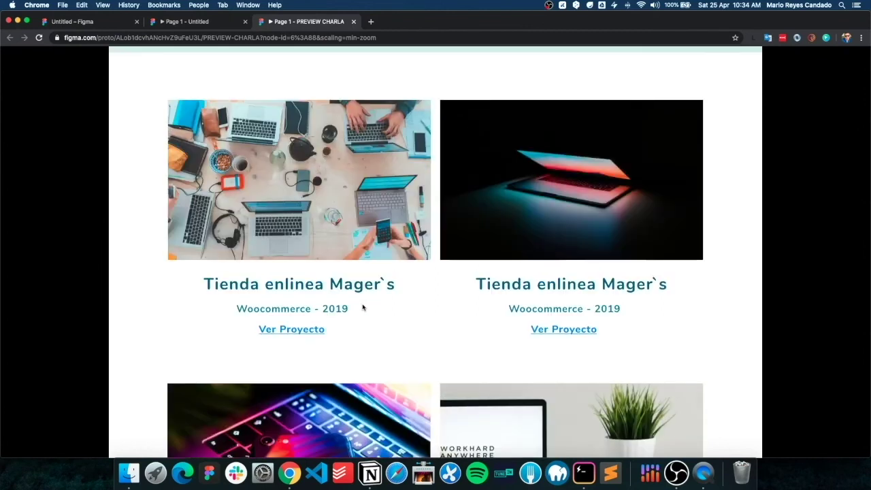
pyautogui.scroll(2, 363, 306)
pyautogui.click(95, 20)
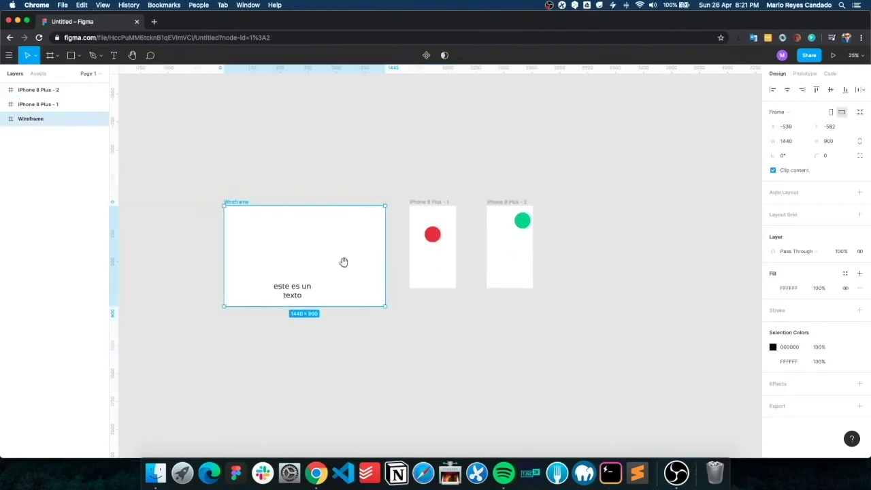
pyautogui.click(860, 214)
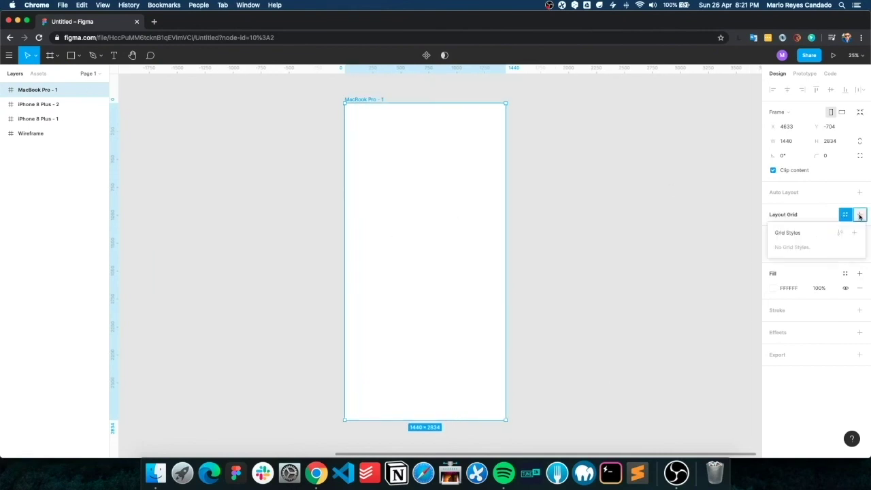
pyautogui.click(774, 229)
pyautogui.click(707, 298)
pyautogui.write('80')
pyautogui.press('Return')
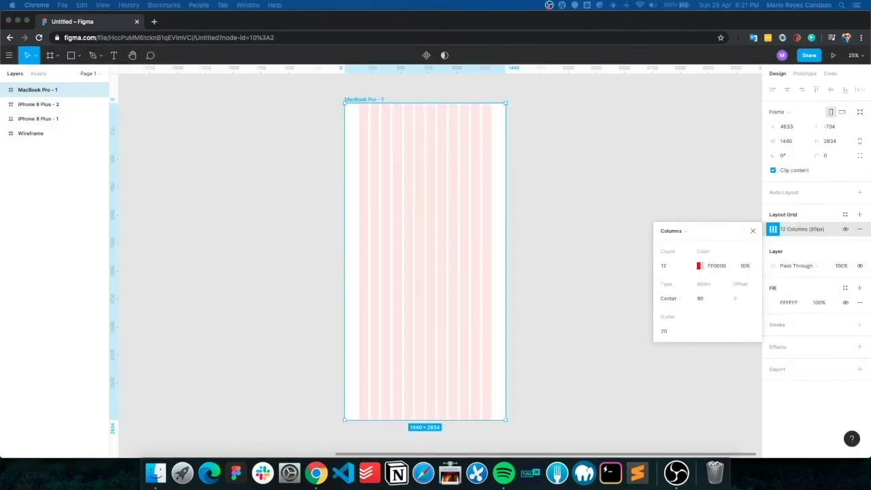
pyautogui.scroll(3, 425, 259)
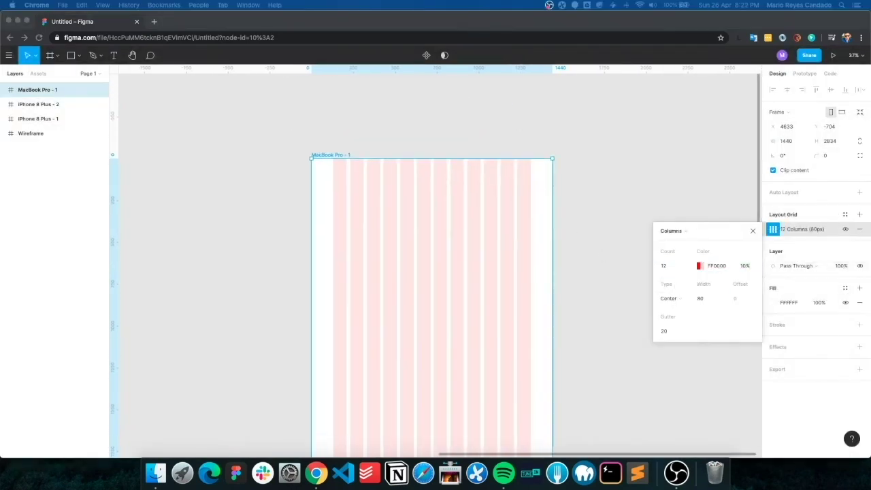
# Draw the header band across the frame top and add the Mager19 logo text.
pyautogui.press('r')
pyautogui.moveTo(311, 158); pyautogui.dragTo(552, 242)
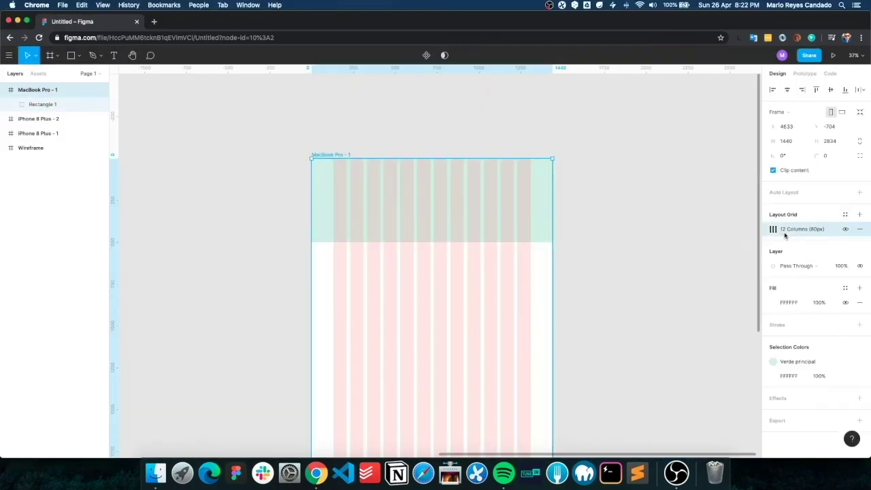
pyautogui.click(774, 229)
pyautogui.press('t')
pyautogui.click(315, 170)
pyautogui.write('Mager19')
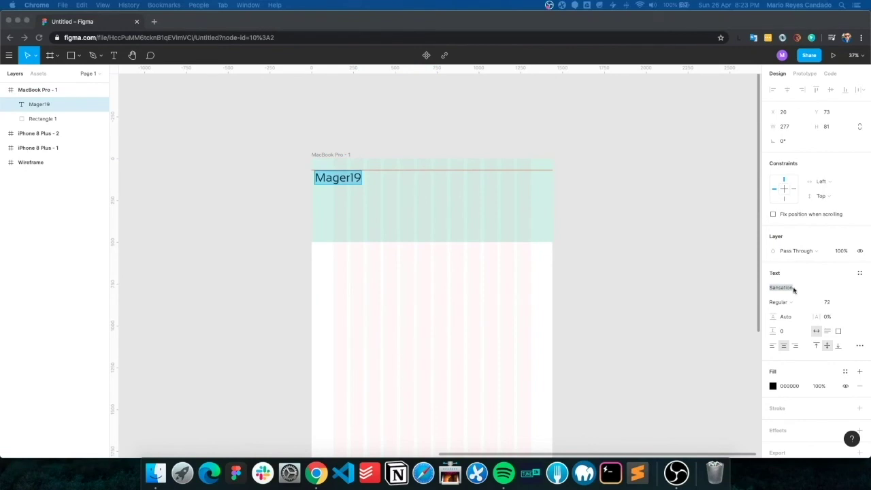
pyautogui.moveTo(327, 178); pyautogui.dragTo(346, 178)
pyautogui.click(846, 374)
pyautogui.press('Escape')
pyautogui.click(354, 178)
pyautogui.scroll(3, 498, 149)
# Add the Proyectos nav link in Nunito bold at size 22.
pyautogui.press('t')
pyautogui.click(419, 190)
pyautogui.write('Proyectos')
pyautogui.click(800, 287)
pyautogui.write('Nunito')
pyautogui.press('Return')
pyautogui.click(845, 371)
pyautogui.click(846, 301)
pyautogui.click(837, 340)
# Add the Charlas link and space the three nav links evenly.
pyautogui.press('t')
pyautogui.click(476, 189)
pyautogui.write('Charlas')
pyautogui.moveTo(483, 189); pyautogui.dragTo(530, 191)
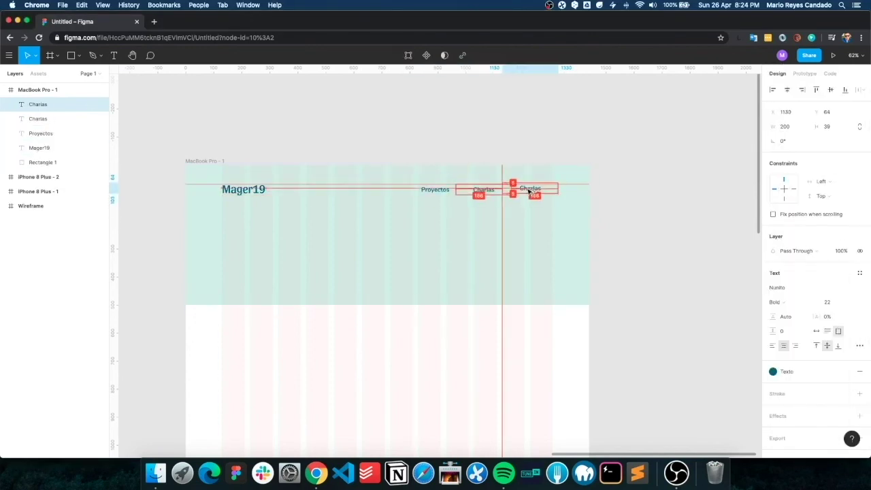
pyautogui.click(859, 89)
pyautogui.click(783, 130)
pyautogui.press('Escape')
# Add the hero paragraph text box under the nav with the pasted copy.
pyautogui.press('t')
pyautogui.moveTo(250, 213); pyautogui.dragTo(525, 247)
pyautogui.write('Hola, puedo ayudarte a crear ese proyecto que tienes en mente, con mi experiencia y tus ideas, seguro será un éxito.')
pyautogui.press('Escape')
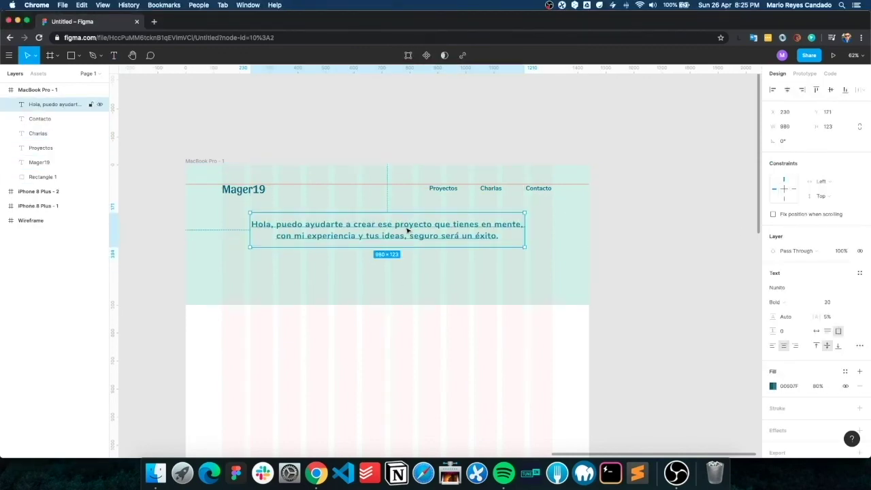
# Draw the button rectangle with height 60 and corner radius 20.
pyautogui.press('r')
pyautogui.moveTo(331, 257); pyautogui.dragTo(413, 275)
pyautogui.click(828, 127)
pyautogui.write('60')
pyautogui.click(830, 141)
pyautogui.write('20')
pyautogui.press('Return')
# Add the Contactáme label and group it with the shape as 'button'.
pyautogui.press('t')
pyautogui.click(325, 262)
pyautogui.write('Contactáme')
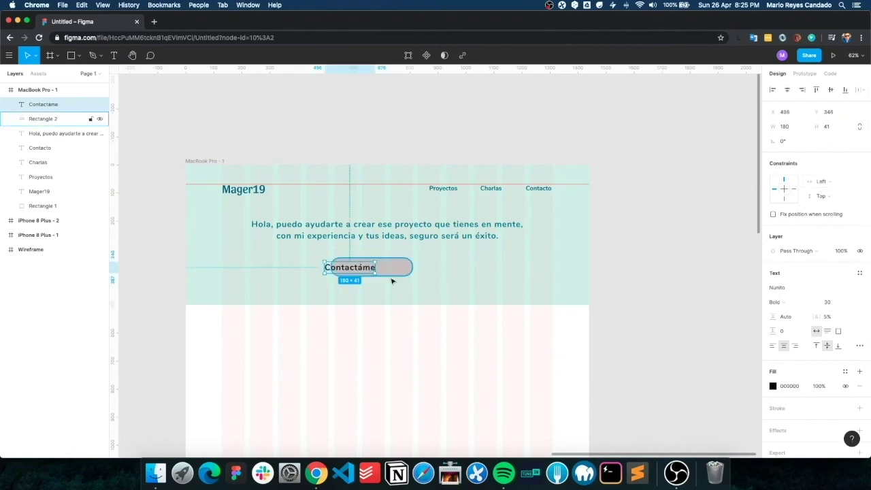
pyautogui.keyDown('shift'); pyautogui.click(401, 266); pyautogui.keyUp('shift')
pyautogui.hotkey('ctrl', 'g')
pyautogui.doubleClick(37, 105)
pyautogui.write('button')
pyautogui.press('Return')
# Centre the button horizontally and underline the Proyectos link.
pyautogui.click(788, 89)
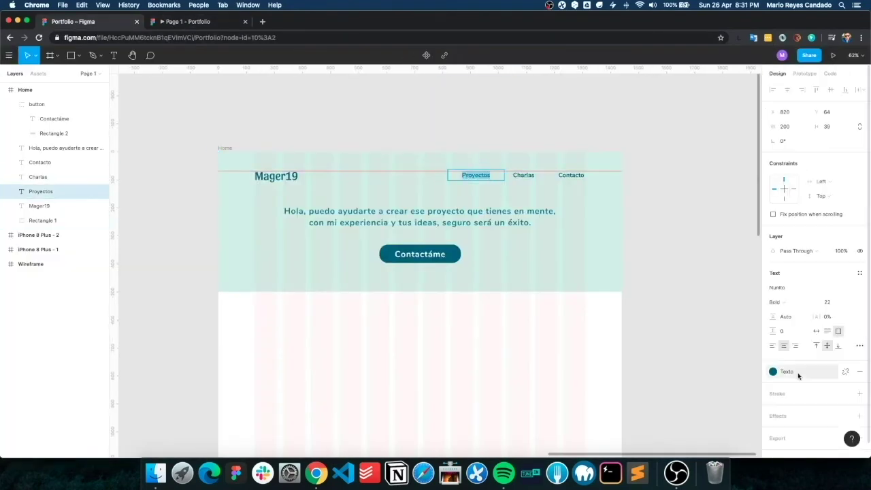
pyautogui.click(860, 346)
pyautogui.click(784, 331)
pyautogui.write('10')
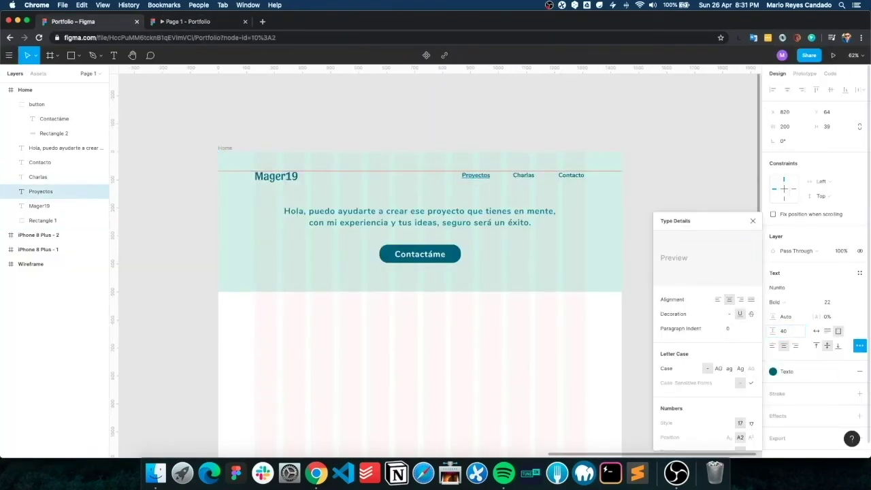
pyautogui.press('Escape')
# Draw the grey image placeholder and add the title, Woocommerce - 2019 and Ver Proyecto texts.
pyautogui.scroll(-3, 420, 259)
pyautogui.press('r')
pyautogui.moveTo(254, 213); pyautogui.dragTo(418, 303)
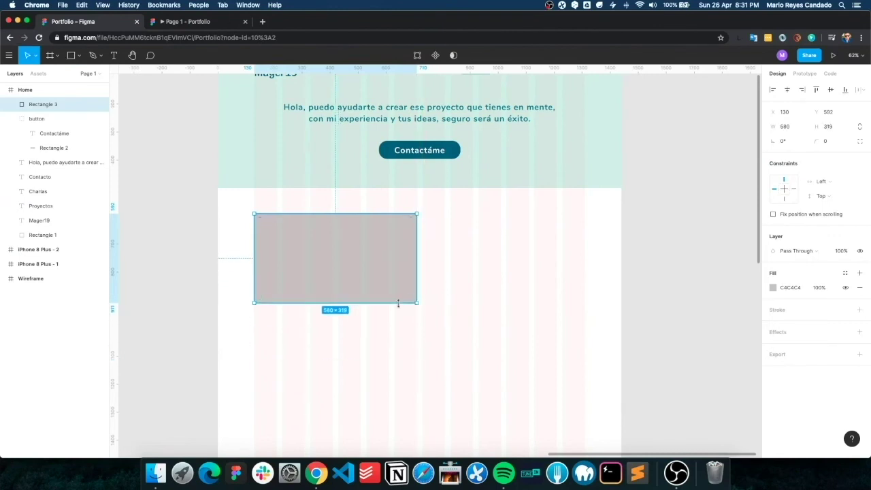
pyautogui.press('Escape')
pyautogui.hotkey('ctrl', 'v')
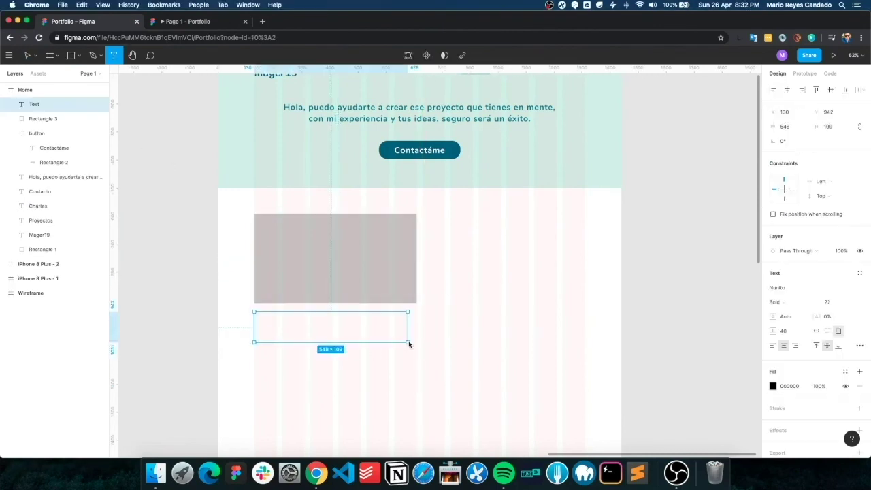
pyautogui.press('Escape')
pyautogui.hotkey('ctrl', 'v')
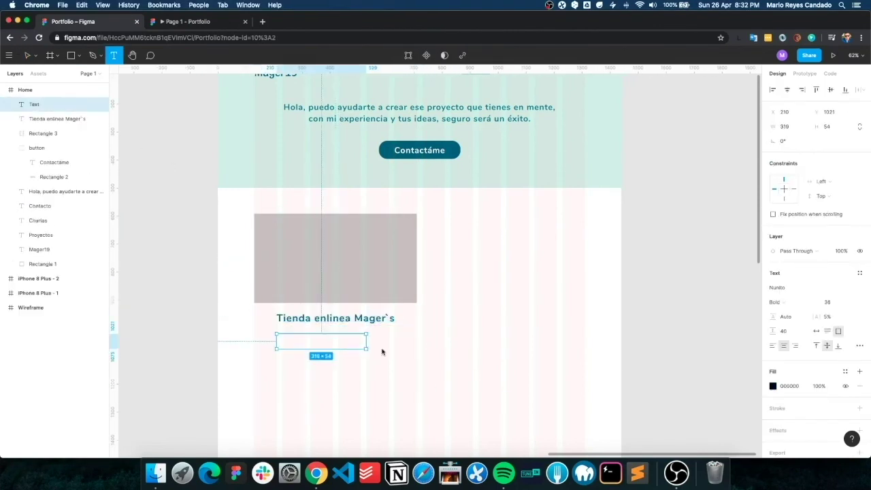
pyautogui.moveTo(352, 336); pyautogui.dragTo(354, 333)
pyautogui.press('Escape')
pyautogui.write('Ver Proyecto')
pyautogui.press('Escape')
# Group the three card texts, then group them with the image block.
pyautogui.click(345, 350)
pyautogui.keyDown('shift'); pyautogui.click(387, 320); pyautogui.keyUp('shift')
pyautogui.keyDown('shift'); pyautogui.click(362, 331); pyautogui.keyUp('shift')
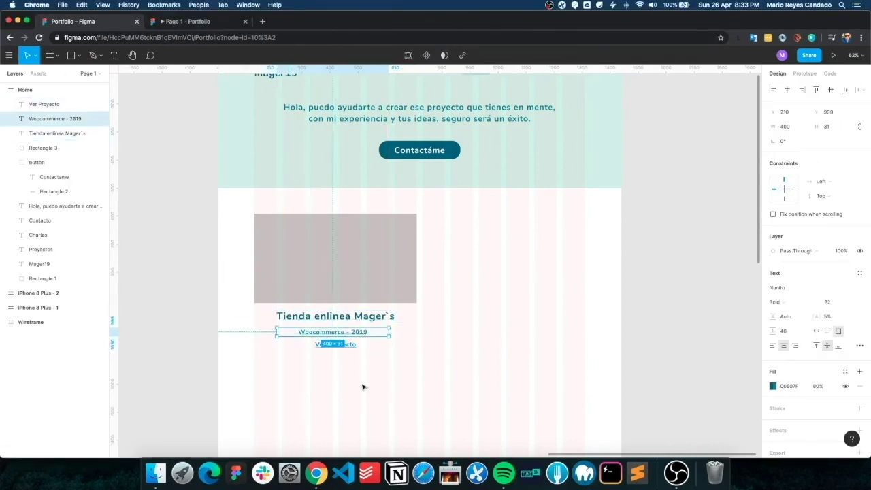
pyautogui.hotkey('ctrl', 'g')
pyautogui.keyDown('shift'); pyautogui.click(396, 290); pyautogui.keyUp('shift')
pyautogui.hotkey('ctrl', 'g')
# Make the card a component and place instances in a two-column grid.
pyautogui.rightClick(366, 268)
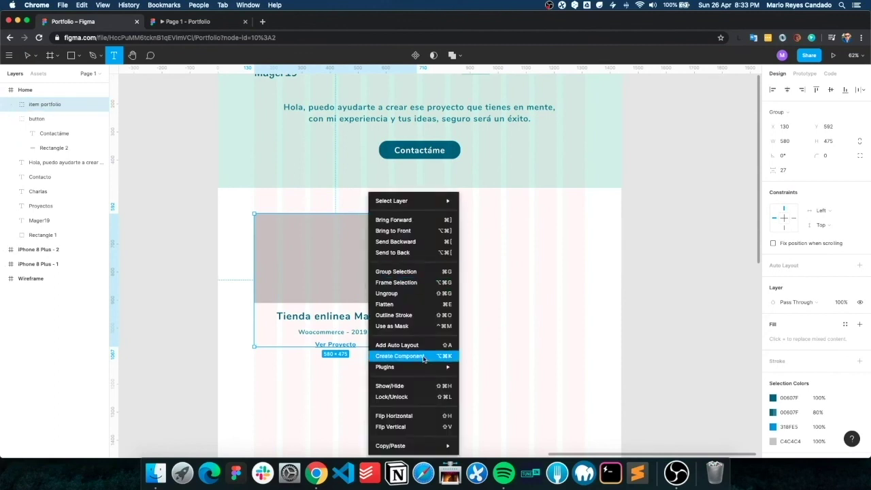
pyautogui.click(402, 355)
pyautogui.moveTo(493, 270); pyautogui.dragTo(493, 271)
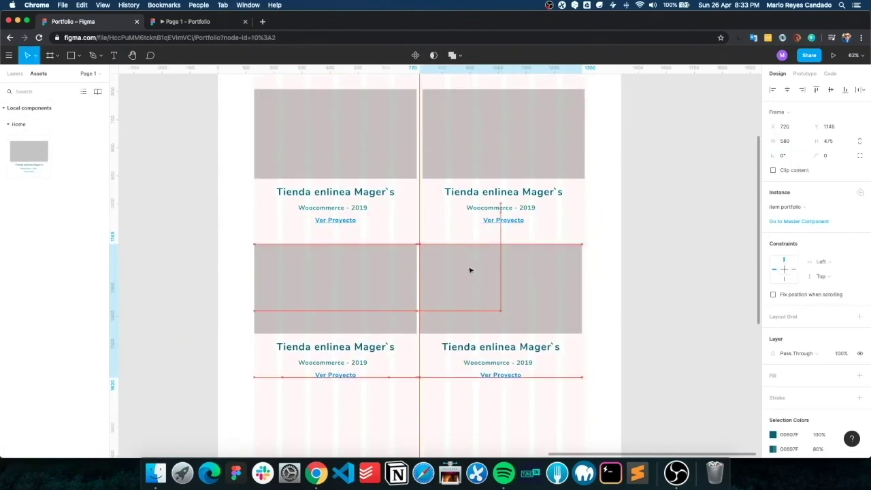
pyautogui.moveTo(333, 266); pyautogui.dragTo(396, 326)
pyautogui.scroll(3, 513, 362)
# Fill the card images with Unsplash 'tech' photos, varying one card's photo.
pyautogui.click(317, 218)
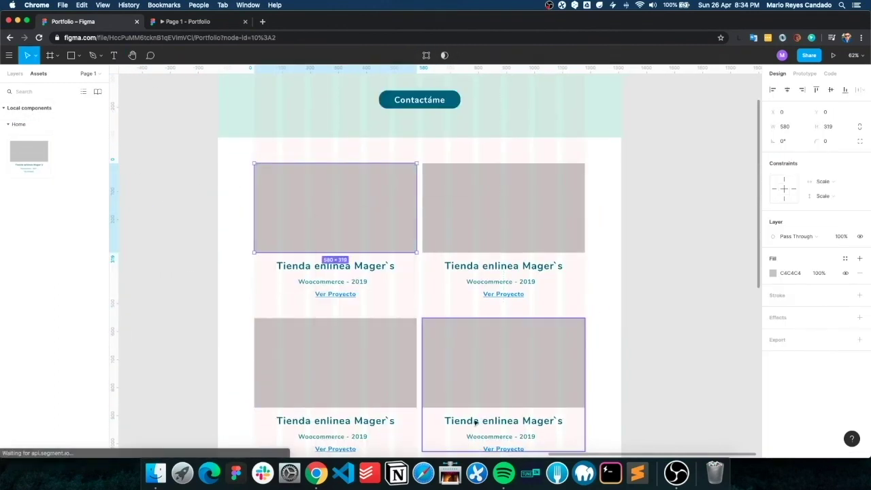
pyautogui.click(181, 214)
pyautogui.click(315, 216)
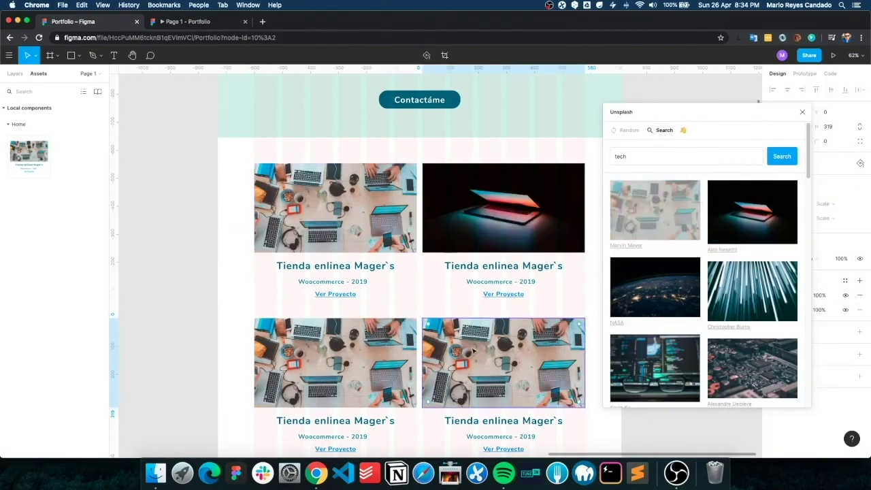
pyautogui.scroll(-3, 734, 269)
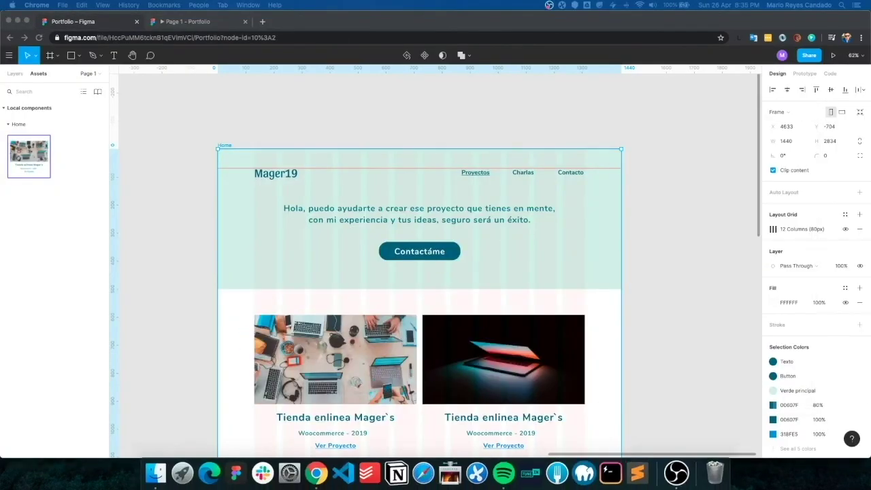
# Group the project cards as 'portfolio' and draw a teal 1440×320 footer band below them.
pyautogui.scroll(-10, 419, 265)
pyautogui.click(15, 73)
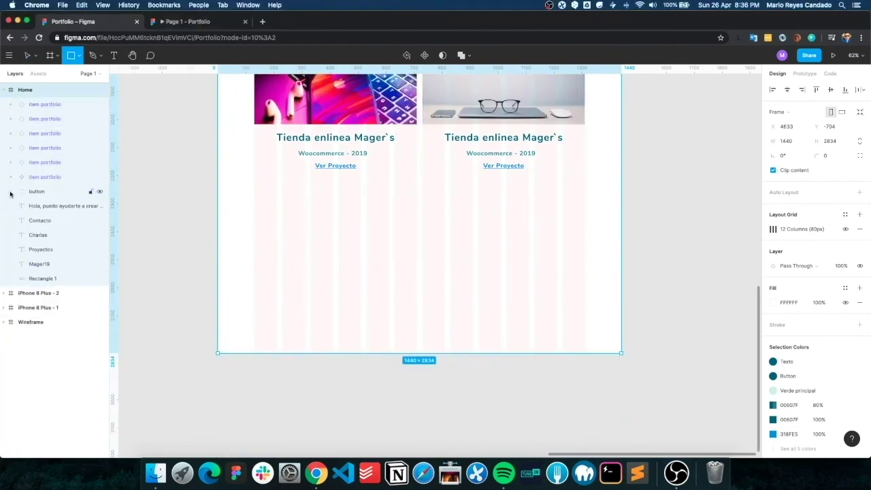
pyautogui.rightClick(42, 99)
pyautogui.click(68, 158)
pyautogui.write('portfolio')
pyautogui.press('Return')
pyautogui.press('r')
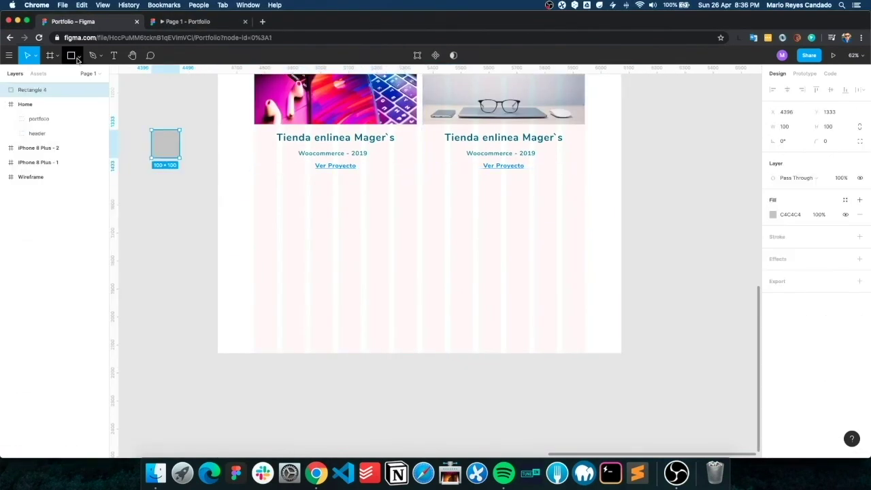
pyautogui.moveTo(218, 205); pyautogui.dragTo(621, 292)
# Paste the Lorem ipsum paragraph into the footer band and colour it with the Texto style.
pyautogui.press('t')
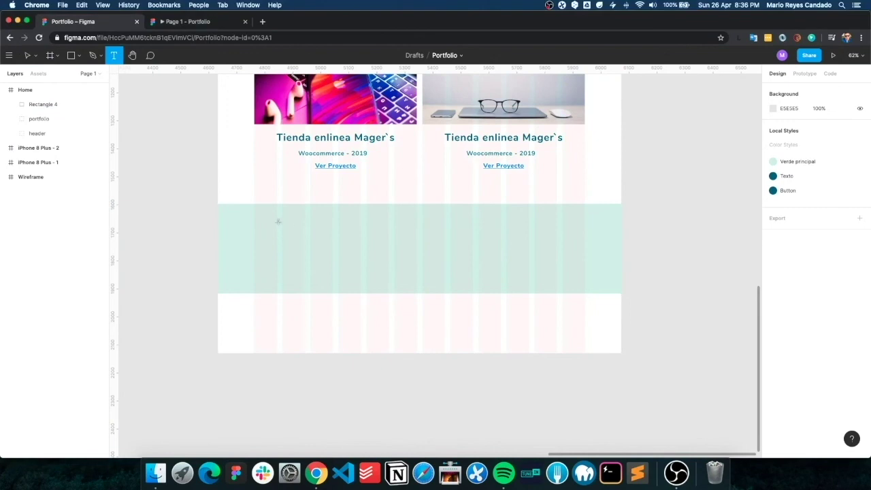
pyautogui.click(283, 209)
pyautogui.write('Lorem ipsum dolor sit amet, consetetur sadipscing elitr, sed diam nonumy eirmod tempor invidunt ut labore et dolore magna aliquyam erat, sed diam voluptua. At vero eos et accusam et justo duo dolores et ea rebum. Stet clita kasd gubergren, no sea takimata sanctus est Lorem ipsum dolor sit amet.')
pyautogui.click(845, 294)
pyautogui.click(795, 329)
pyautogui.press('Escape')
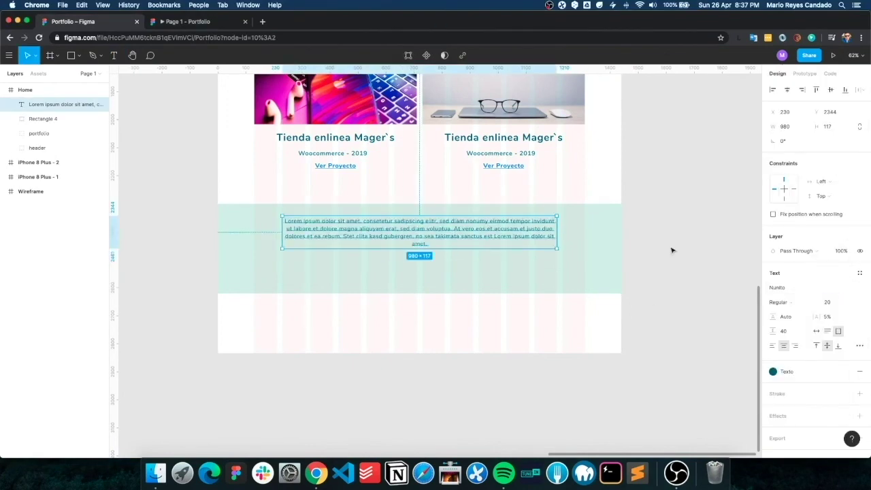
pyautogui.click(673, 249)
# Add a Linkedin link text under the paragraph and duplicate it as Youtube.
pyautogui.click(599, 279)
pyautogui.press('t')
pyautogui.moveTo(282, 262)
pyautogui.mouseDown()
pyautogui.moveTo(332, 272)
pyautogui.moveTo(531, 267)
pyautogui.mouseUp()
pyautogui.press('Escape')
pyautogui.press('Return')
pyautogui.write('Youtube')
pyautogui.press('Escape')
# Duplicate the links again to add Twitter and Instagram.
pyautogui.press('Return')
pyautogui.write('Twitt')
pyautogui.press('Escape')
pyautogui.press('Return')
pyautogui.write('Instagram')
pyautogui.press('Escape')
# Space the four footer links evenly, centre them under the paragraph, and paste the 2020 text.
pyautogui.moveTo(321, 267); pyautogui.dragTo(349, 271)
pyautogui.keyDown('shift'); pyautogui.click(530, 267); pyautogui.keyUp('shift')
pyautogui.keyDown('shift'); pyautogui.click(428, 267); pyautogui.keyUp('shift')
pyautogui.keyDown('shift'); pyautogui.click(366, 267); pyautogui.keyUp('shift')
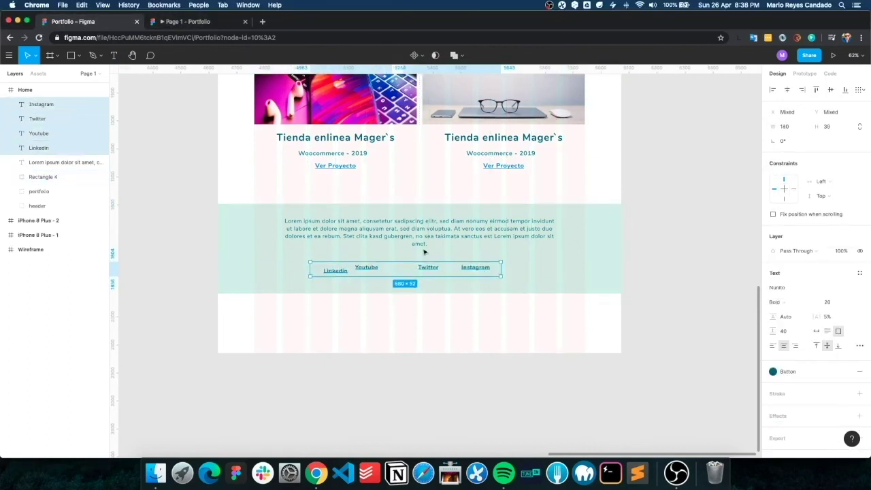
pyautogui.hotkey('ctrl', 'alt', 't')
pyautogui.moveTo(470, 271); pyautogui.dragTo(484, 270)
pyautogui.press('Escape')
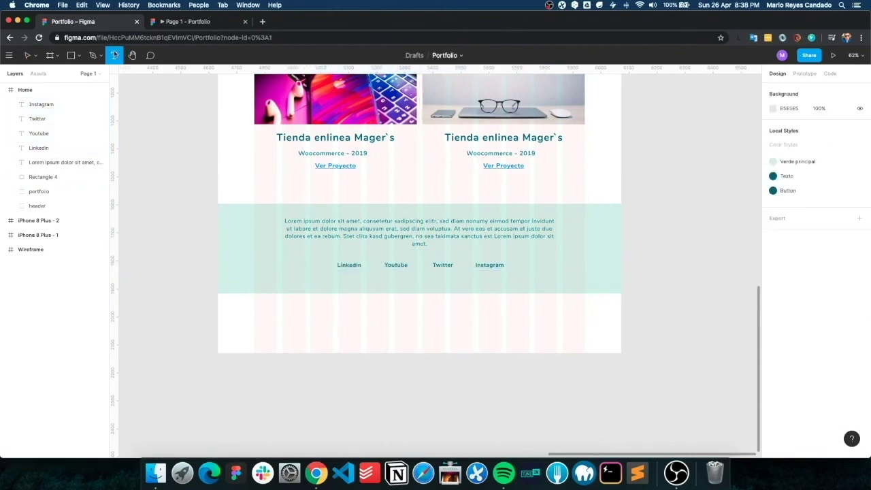
pyautogui.write('2020')
# Centre 2020 under the links and group the footer layers into one Footer layer.
pyautogui.hotkey('alt', 'h')
pyautogui.keyDown('shift'); pyautogui.click(43, 191); pyautogui.keyUp('shift')
pyautogui.rightClick(43, 191)
pyautogui.click(103, 248)
pyautogui.click(31, 104)
# Preview the portfolio page as a prototype, scroll through it, then return to the editor.
pyautogui.click(186, 21)
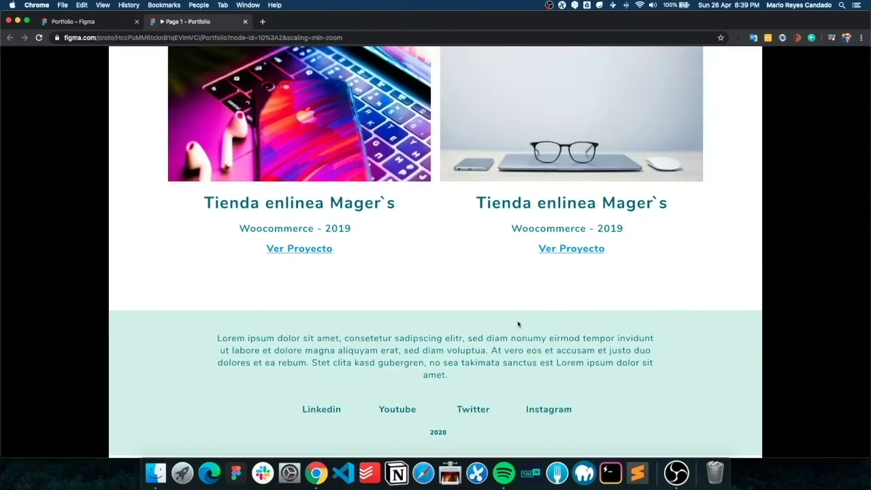
pyautogui.scroll(5, 130, 54)
pyautogui.scroll(3, 129, 54)
pyautogui.click(73, 21)
pyautogui.click(776, 385)
pyautogui.press('Escape')
pyautogui.press('Escape')
pyautogui.scroll(2, 229, 140)
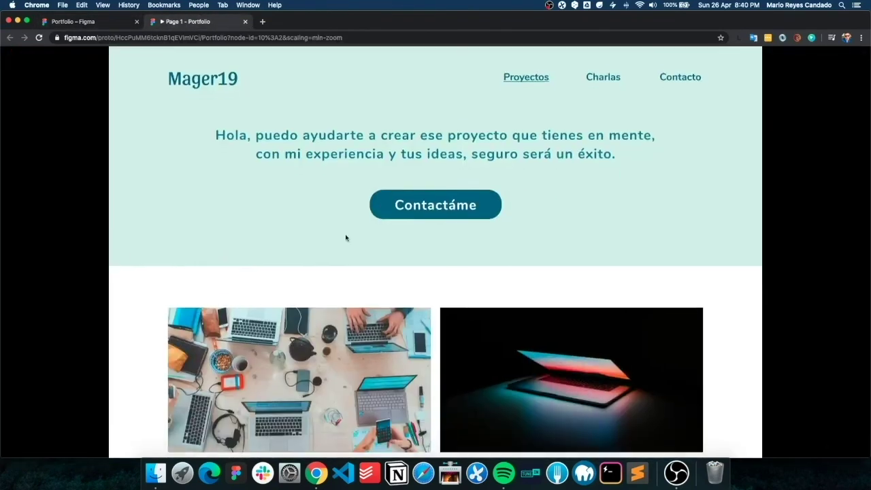